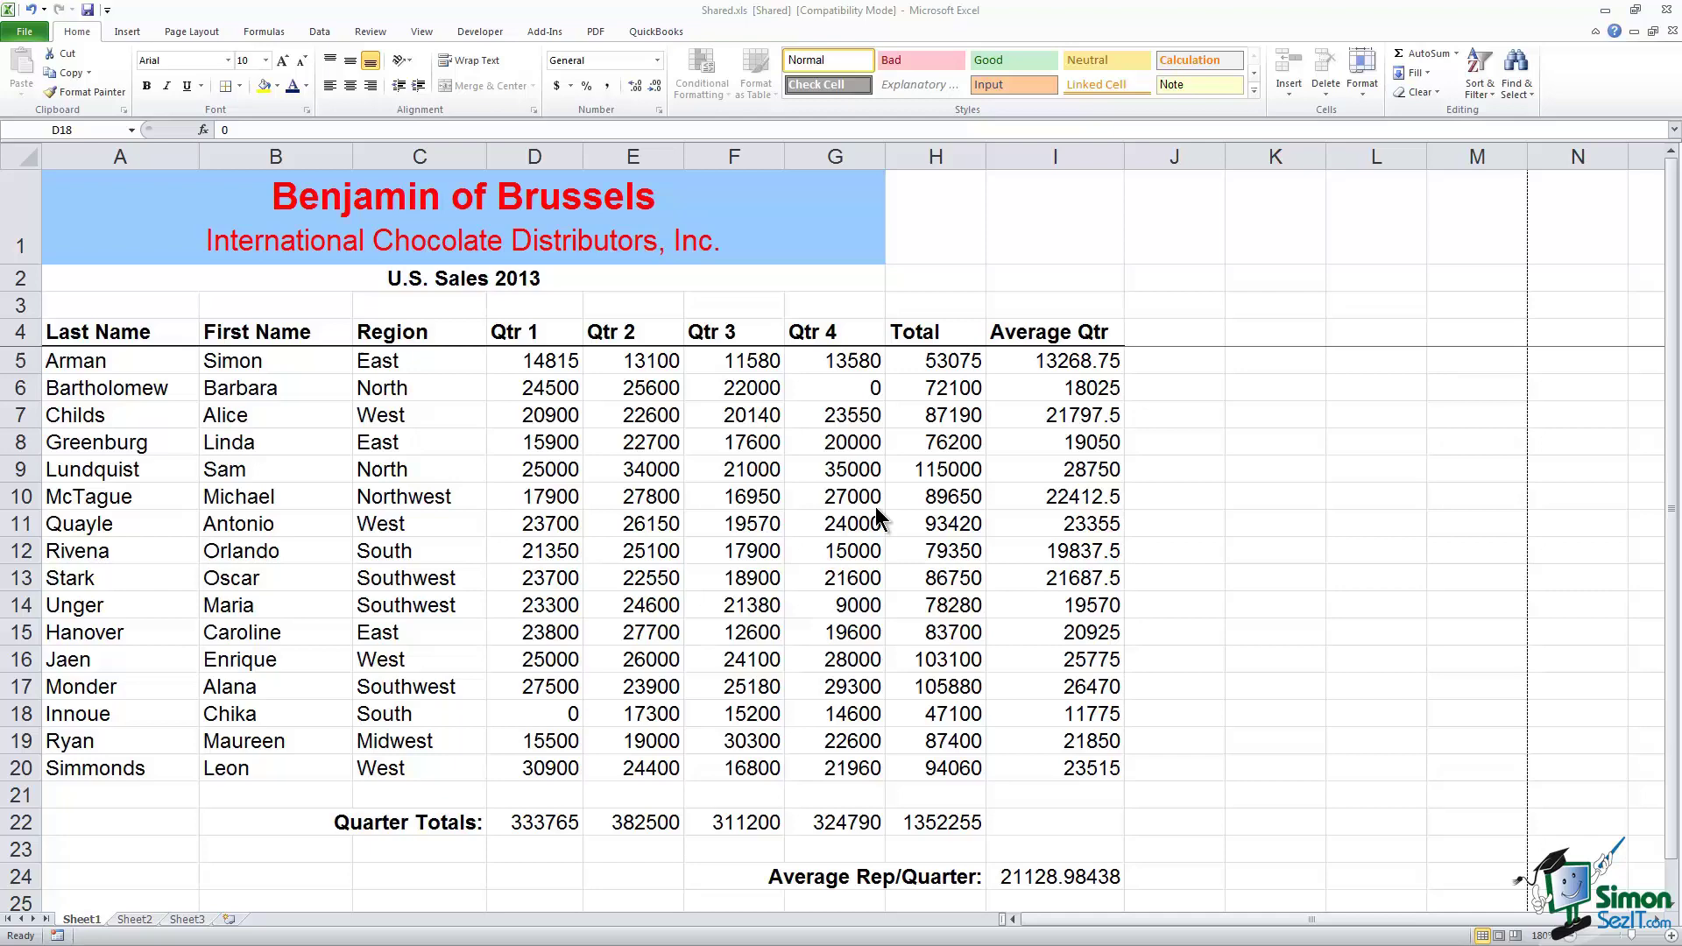
Select cell D18, the zero Qtr 1 value in row 18
left_click(530, 715)
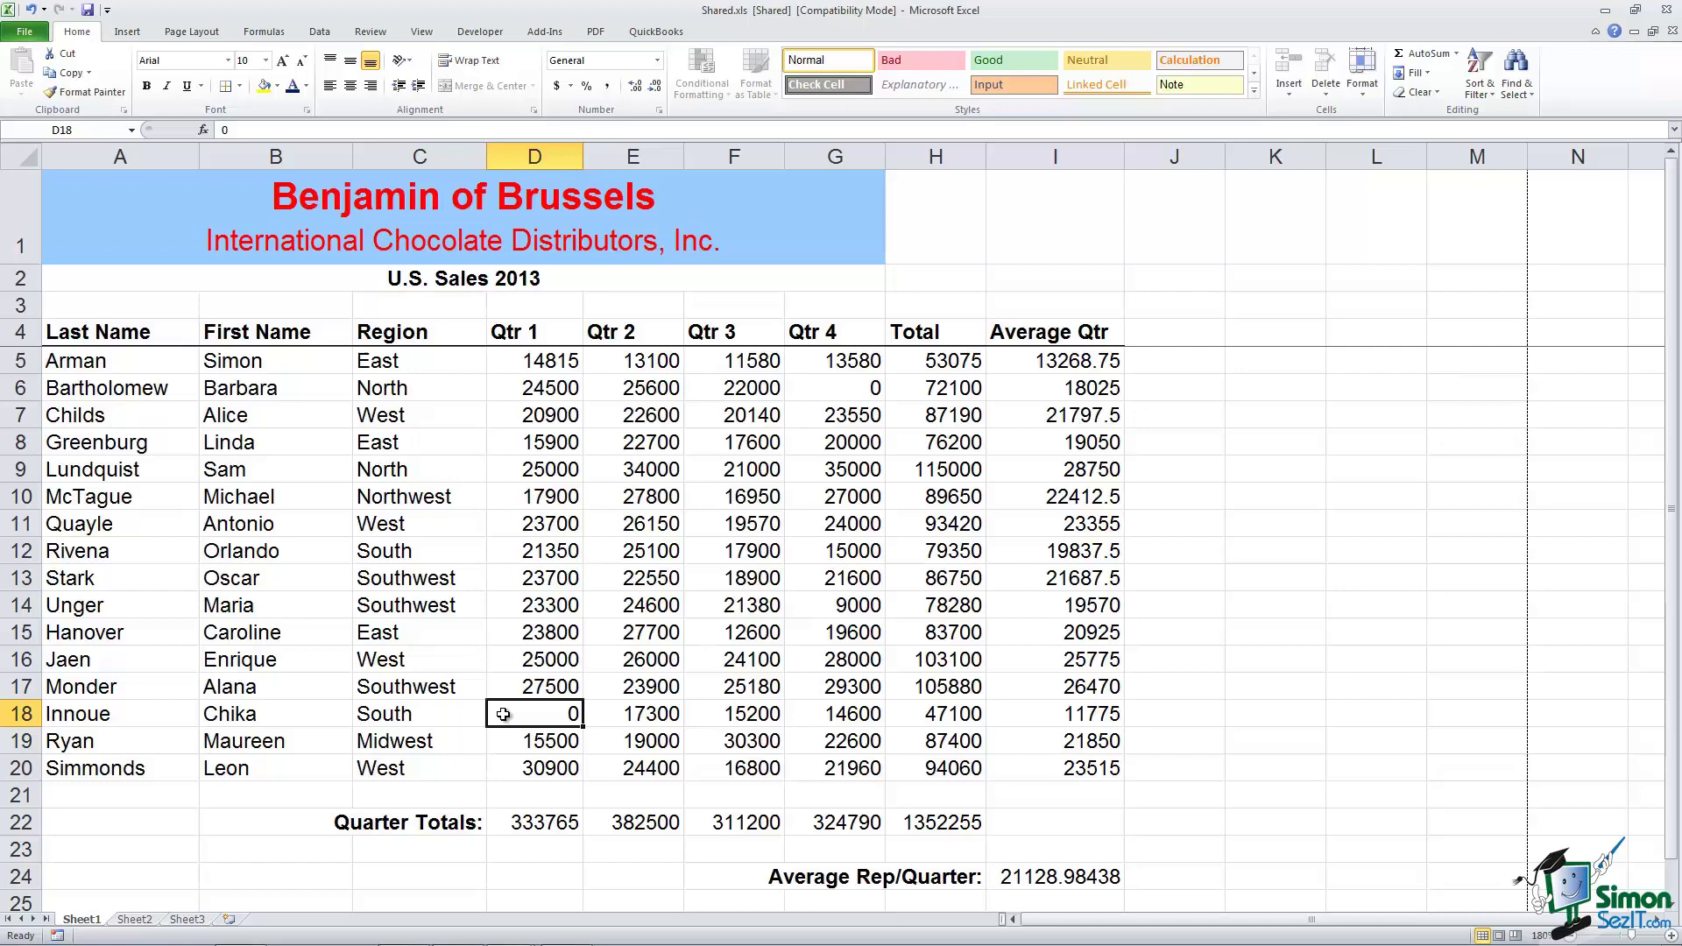
Add a comment to D18 saying the sales rep was hired in April
right_click(503, 714)
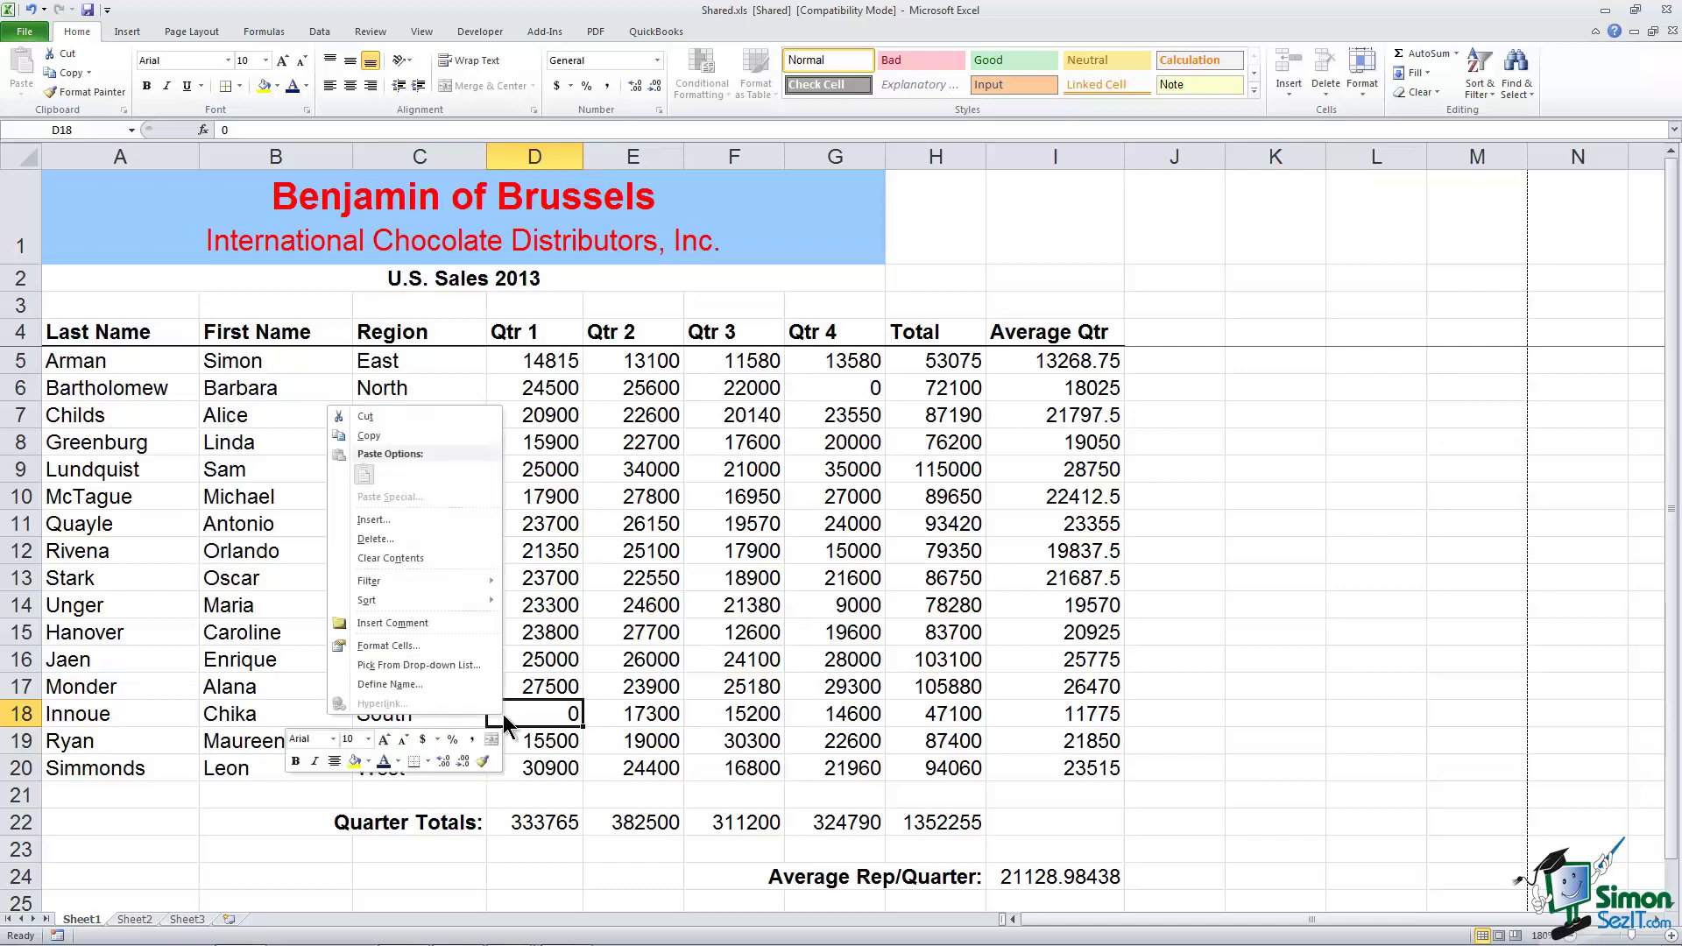
left_click(470, 621)
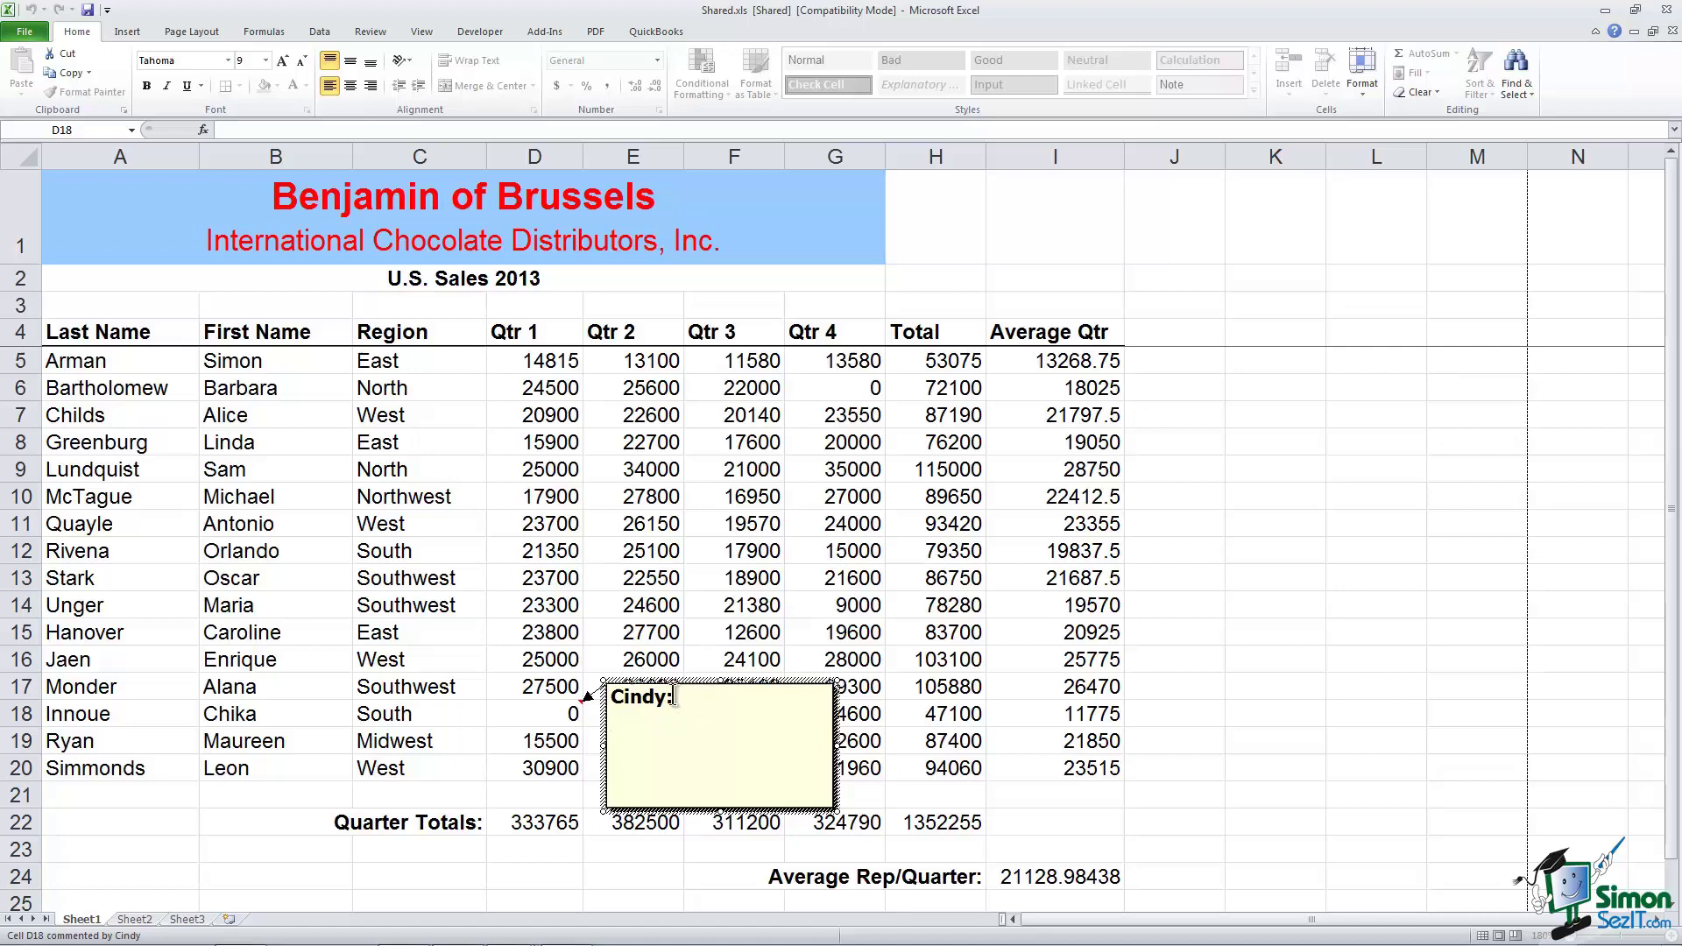
left_click_drag(696, 695, 596, 694)
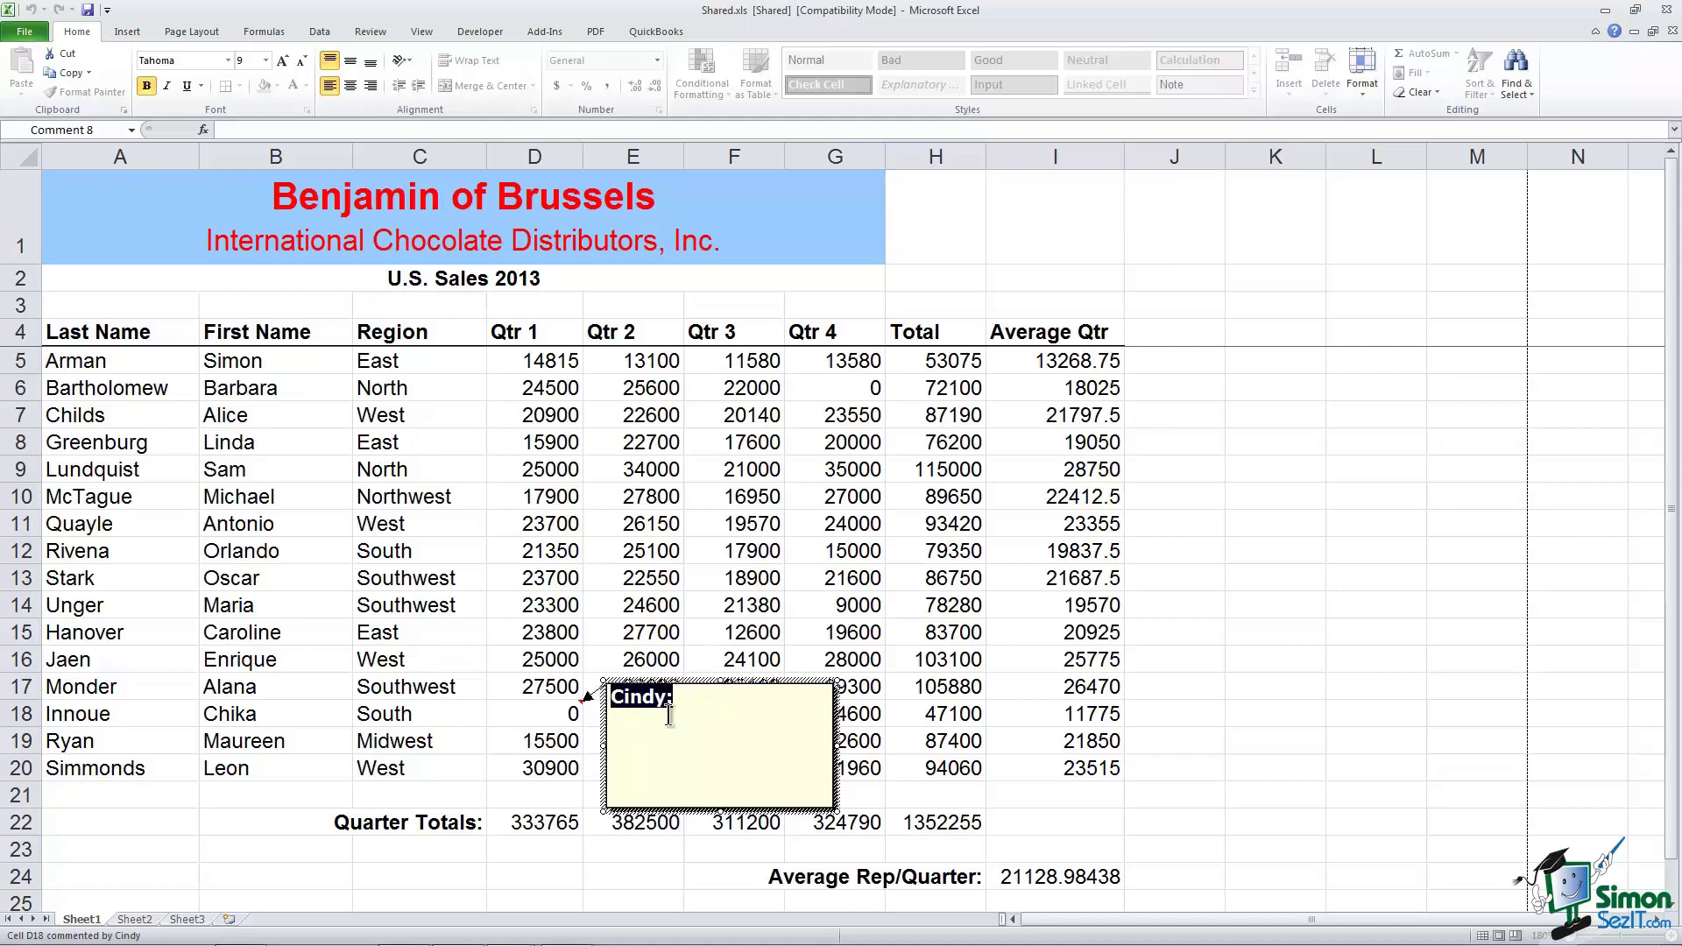
left_click(698, 700)
type("Chika wa")
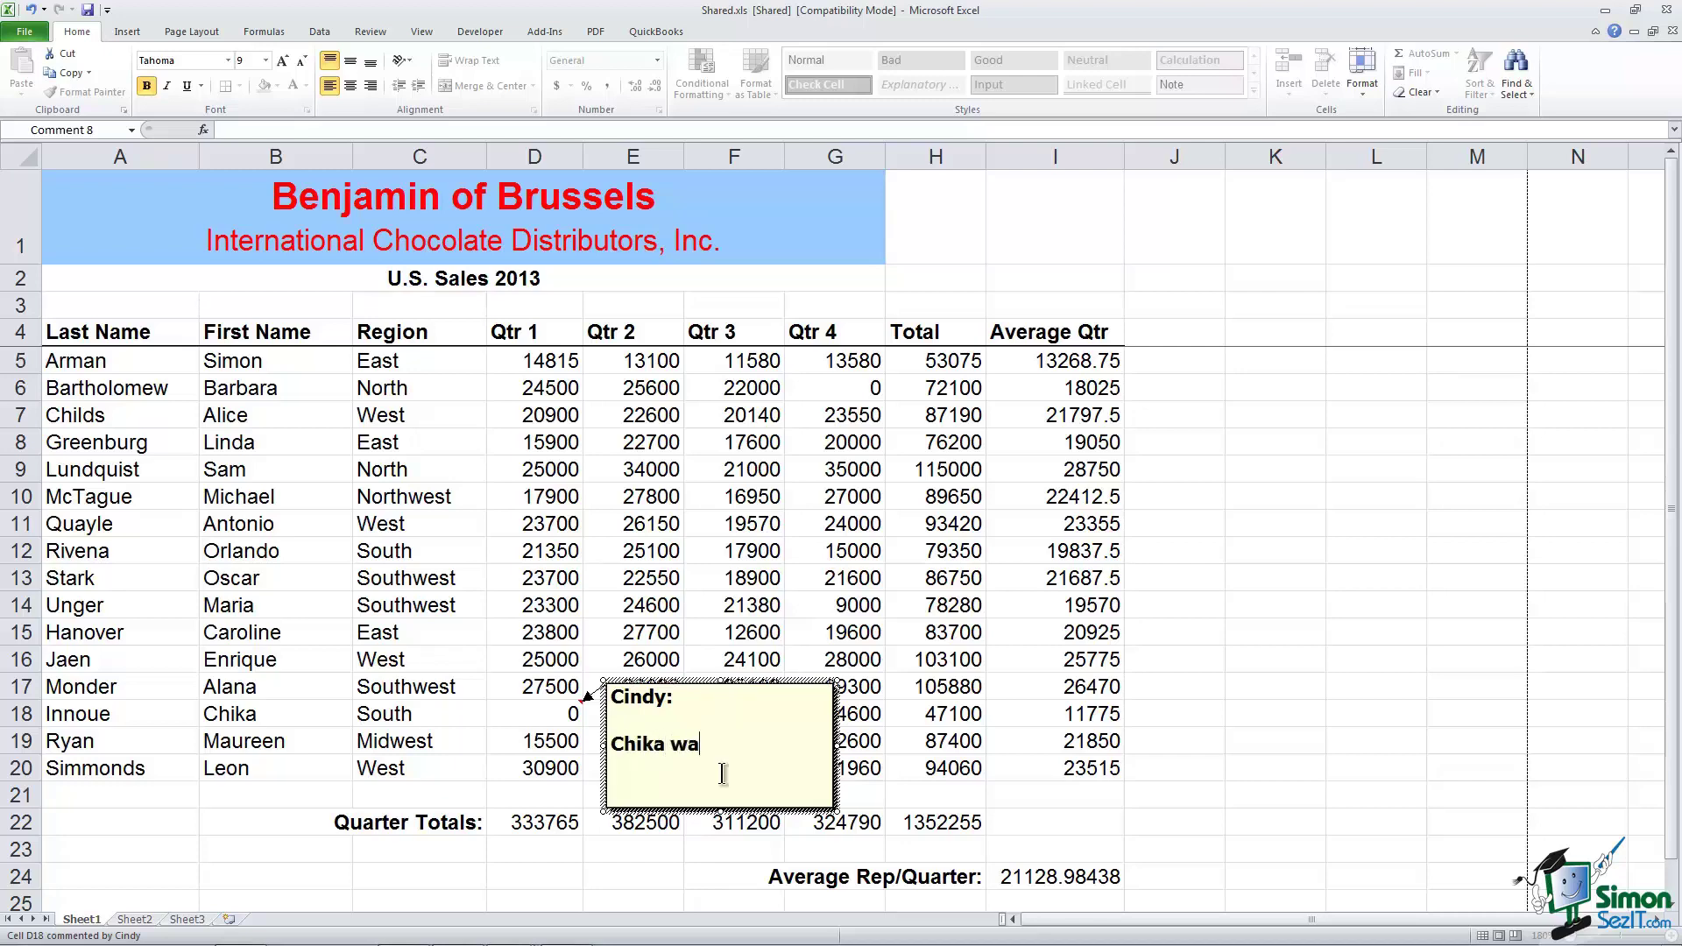
type("s hired in April.")
left_click(1153, 555)
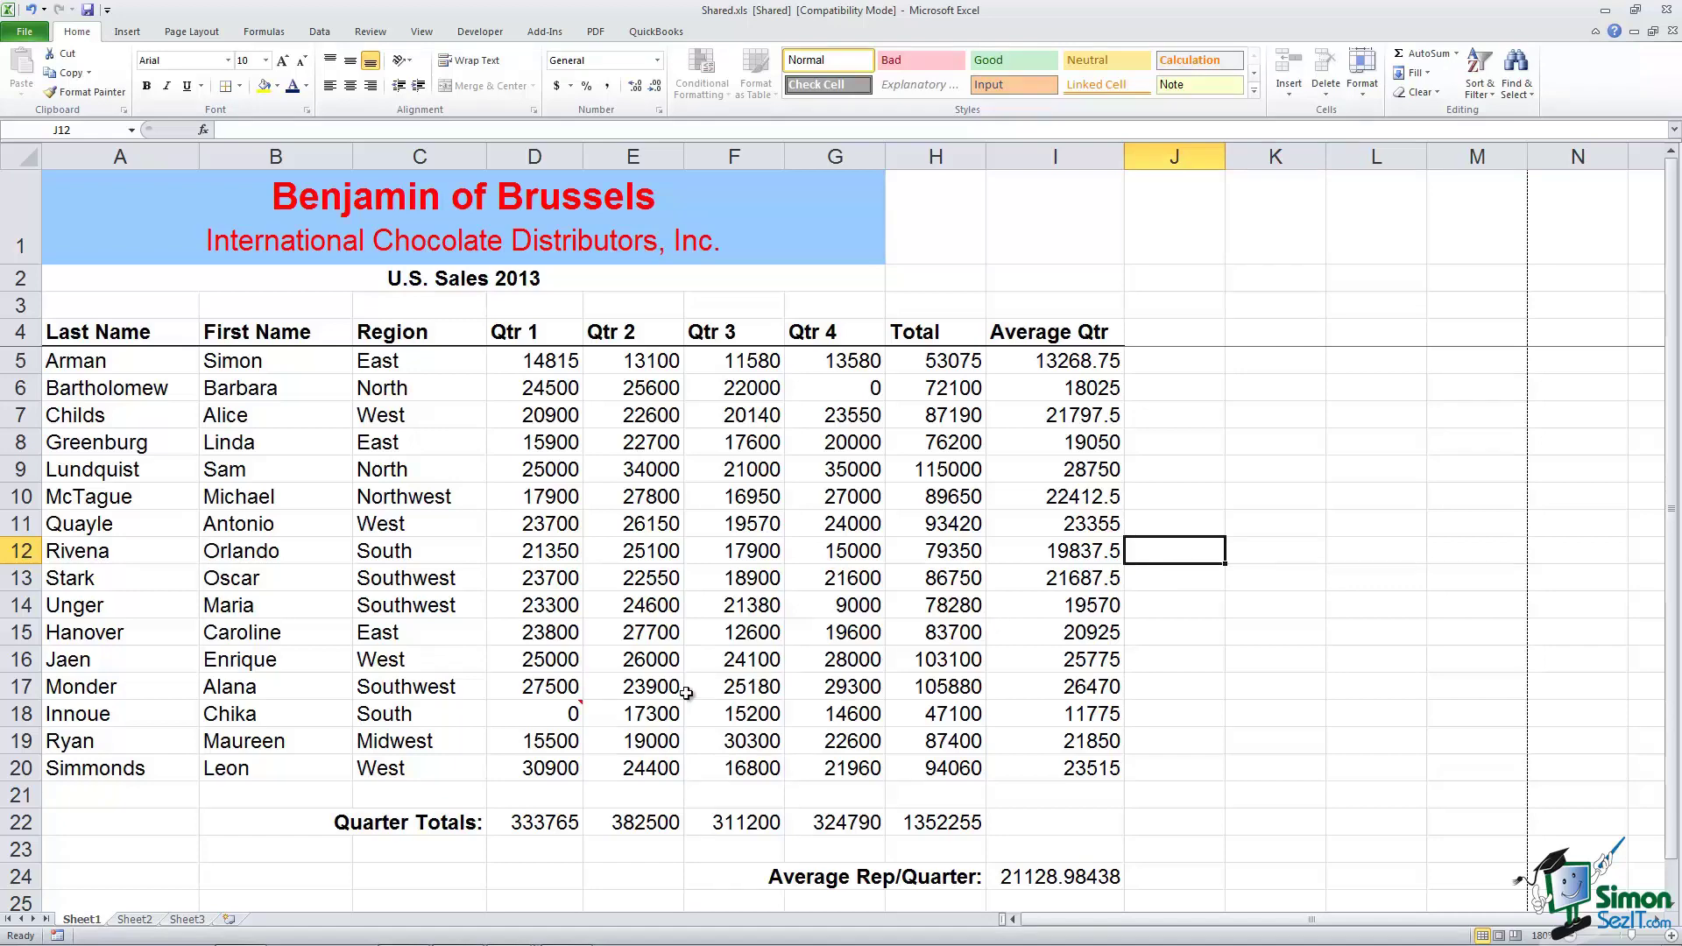
mouse_move(572, 713)
Add a comment to G6, the zero Qtr 4 value, saying the rep left in September
left_click(841, 386)
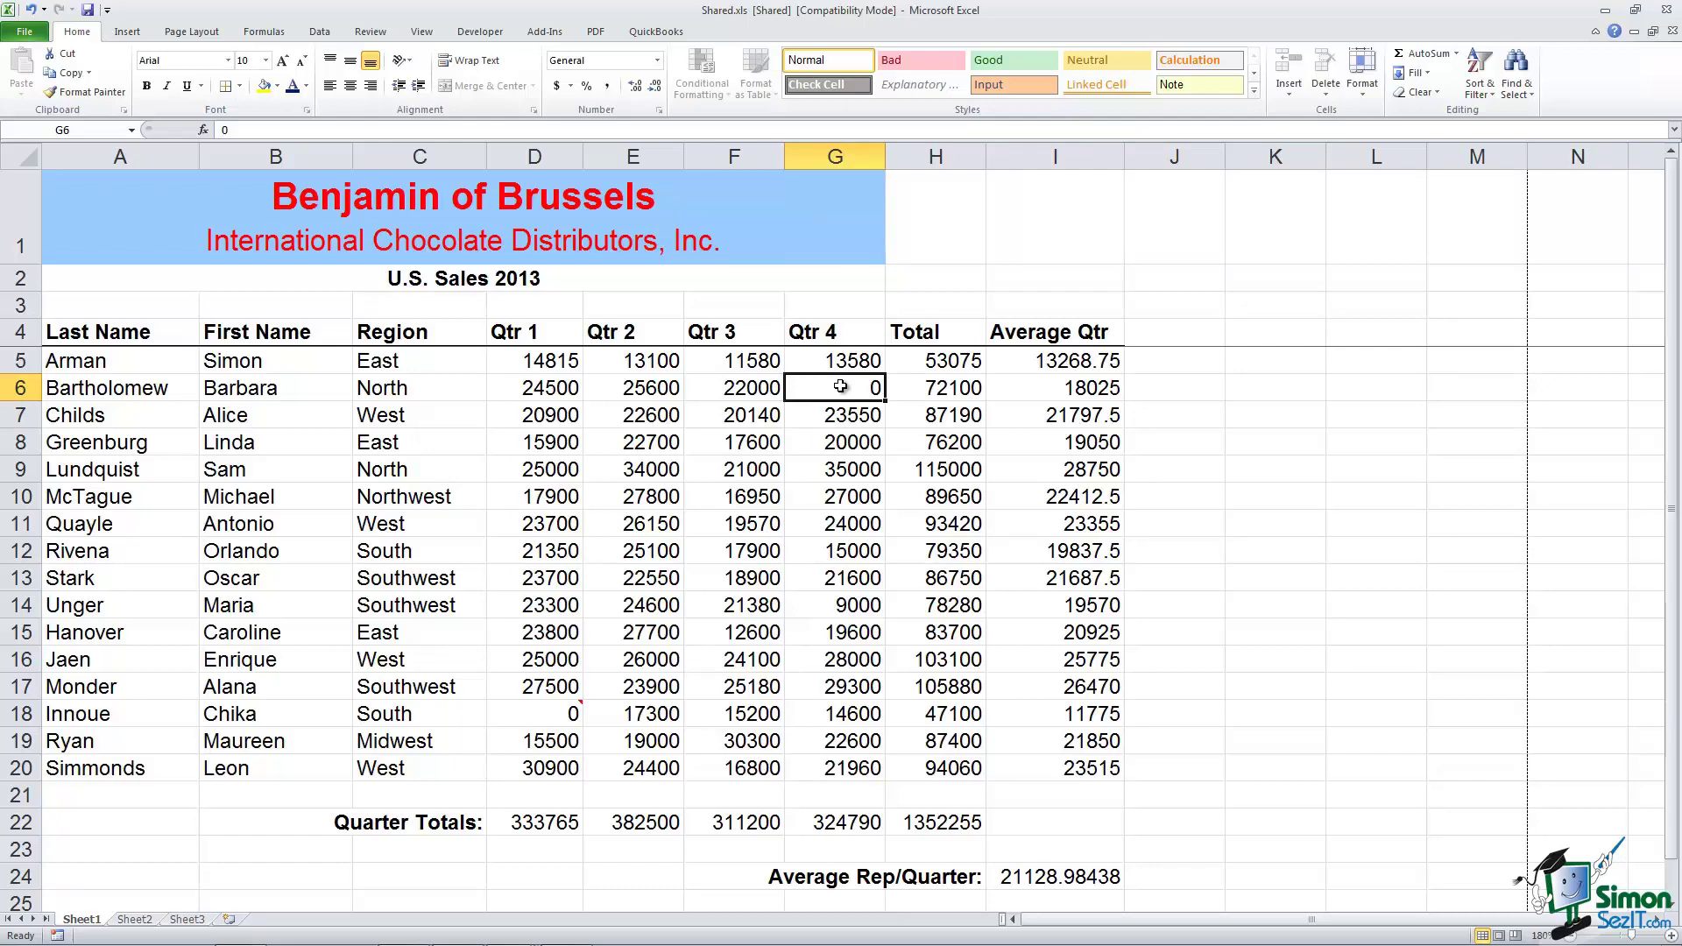
right_click(840, 387)
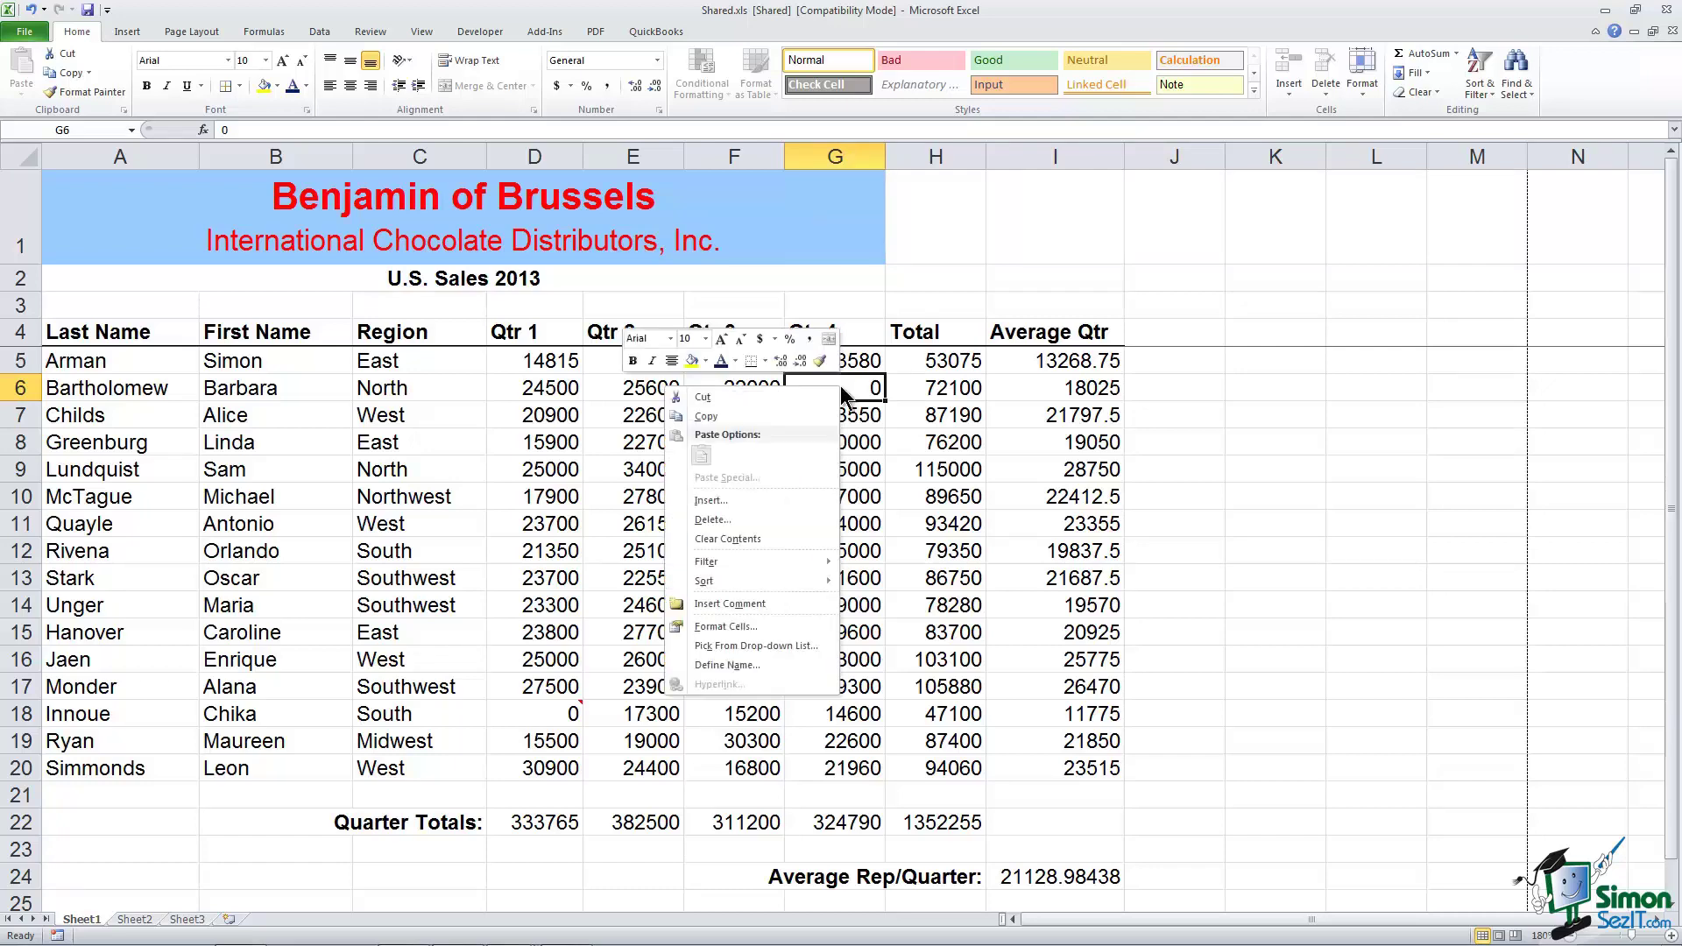
left_click(748, 602)
type("Bar")
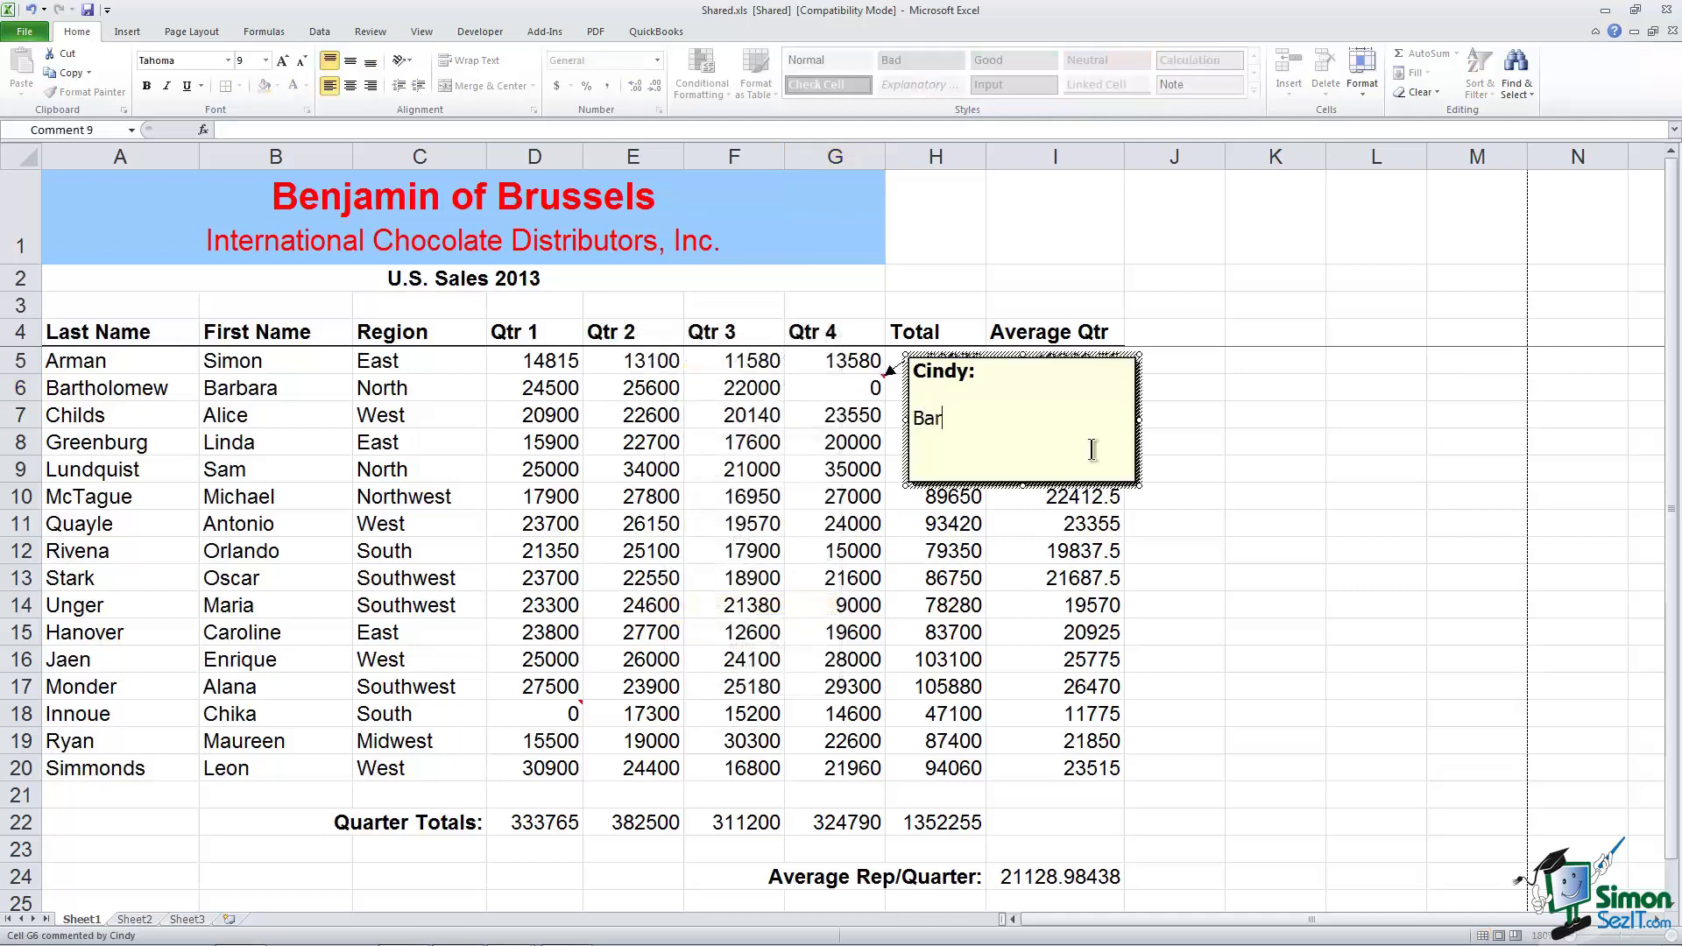
type("bara left the compnay")
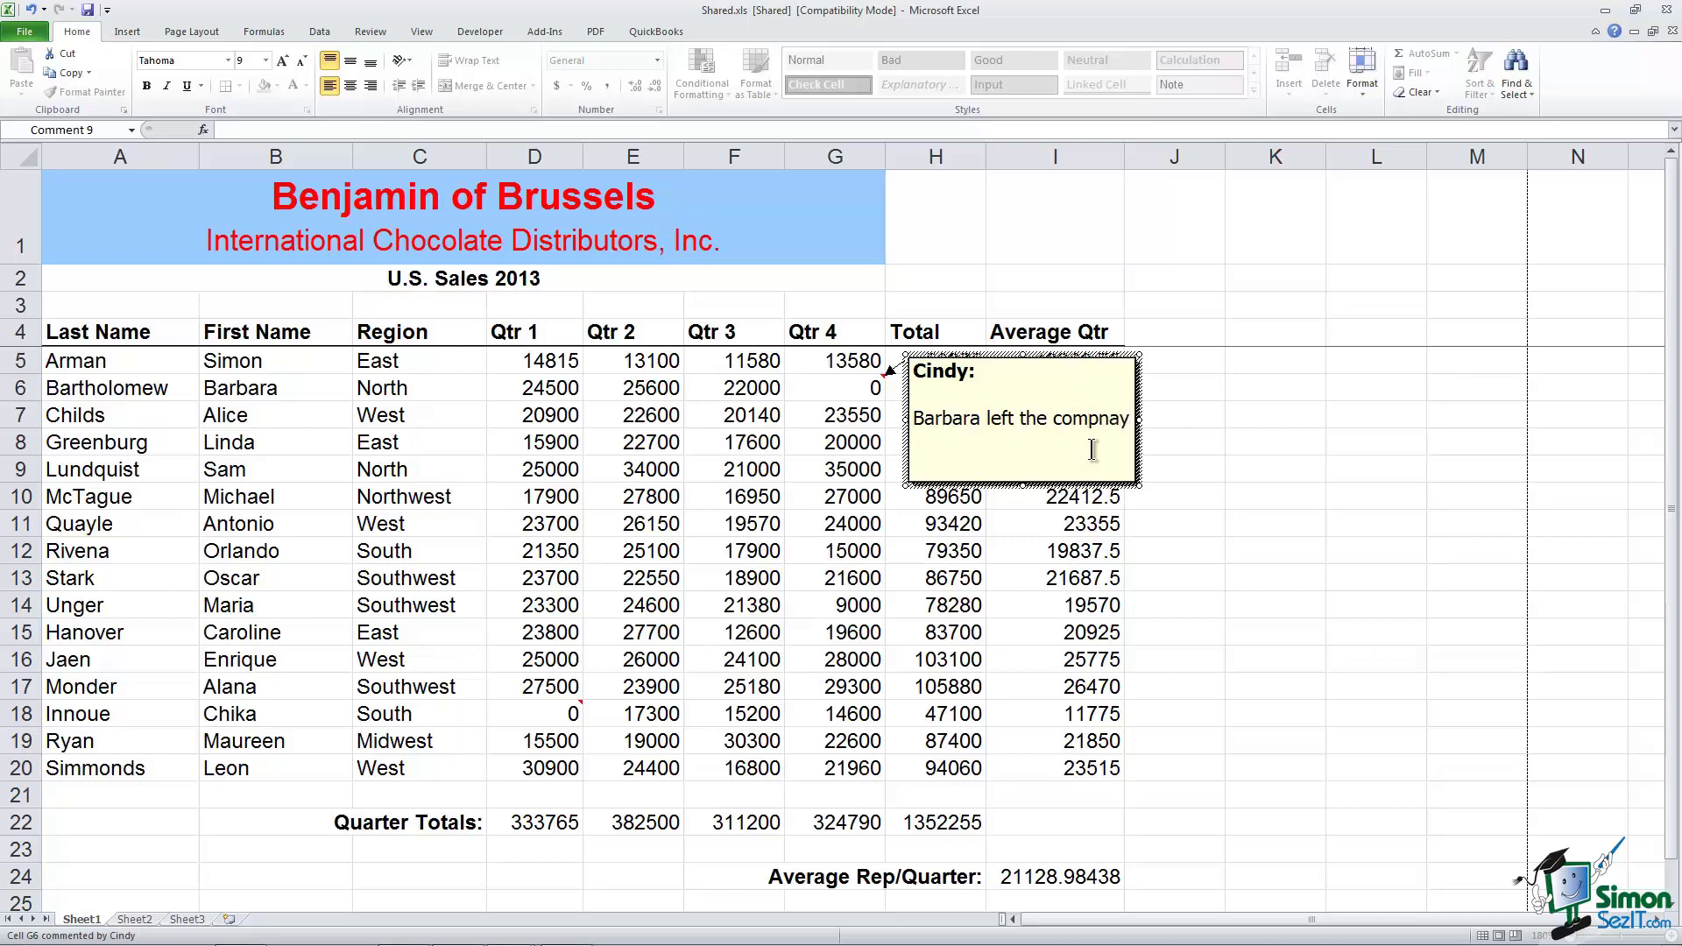
type(" in September.")
left_click(1167, 445)
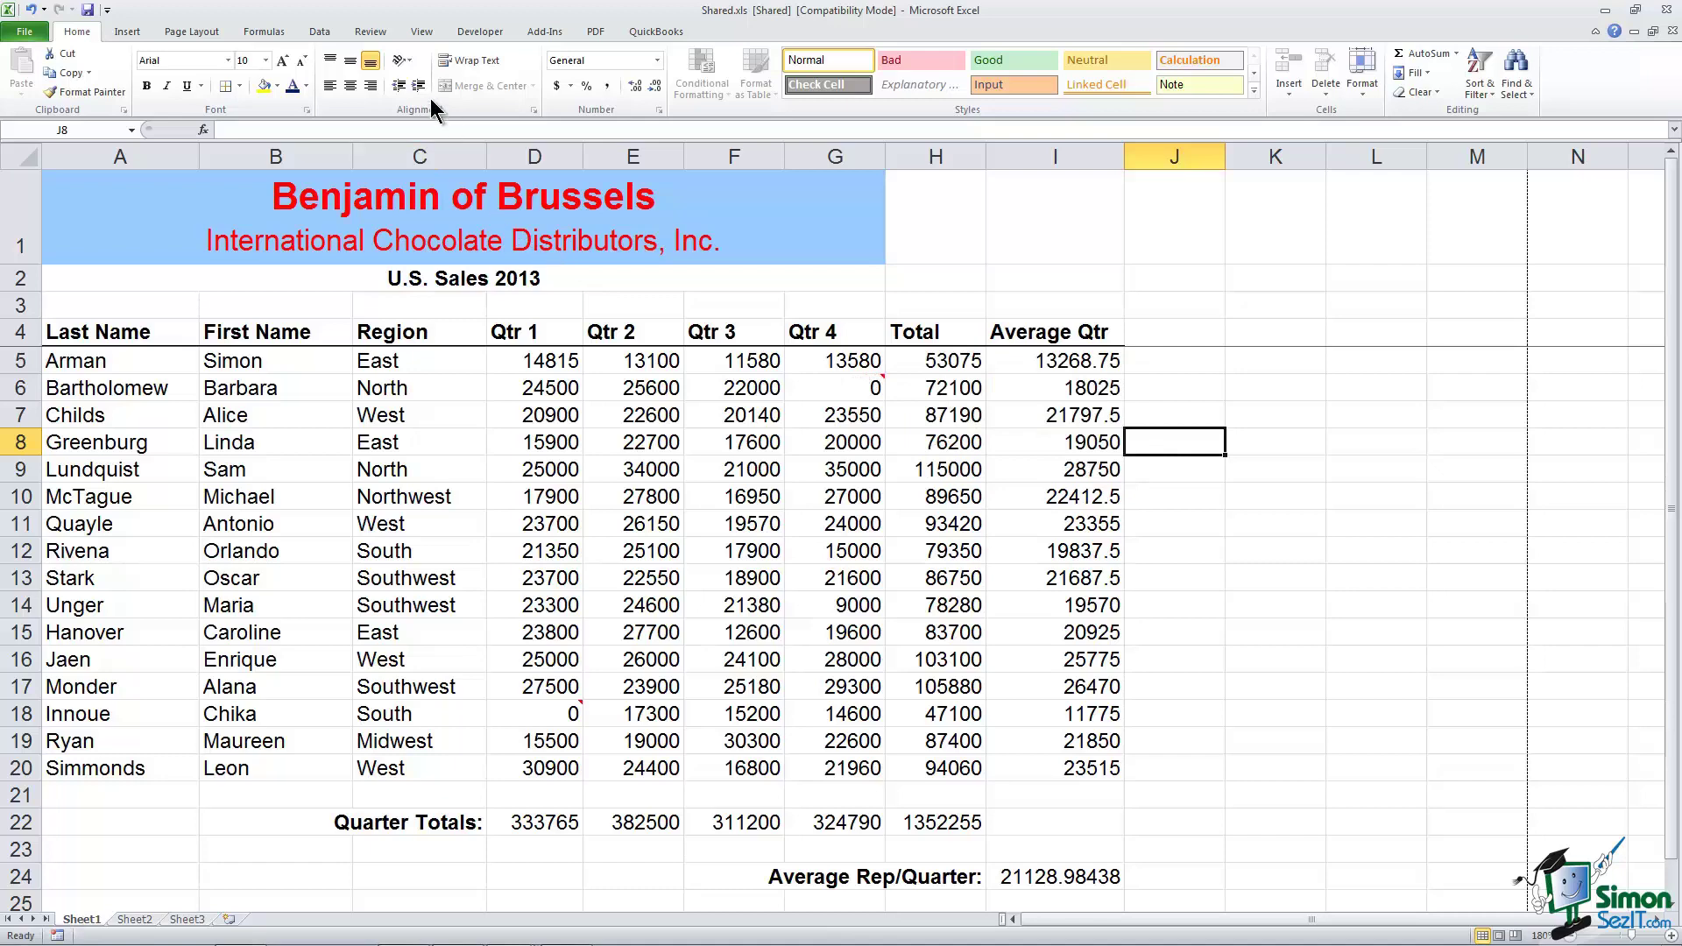
Turn on Show All Comments from the Review tab so the D18 and G6 comments stay visible
left_click(372, 32)
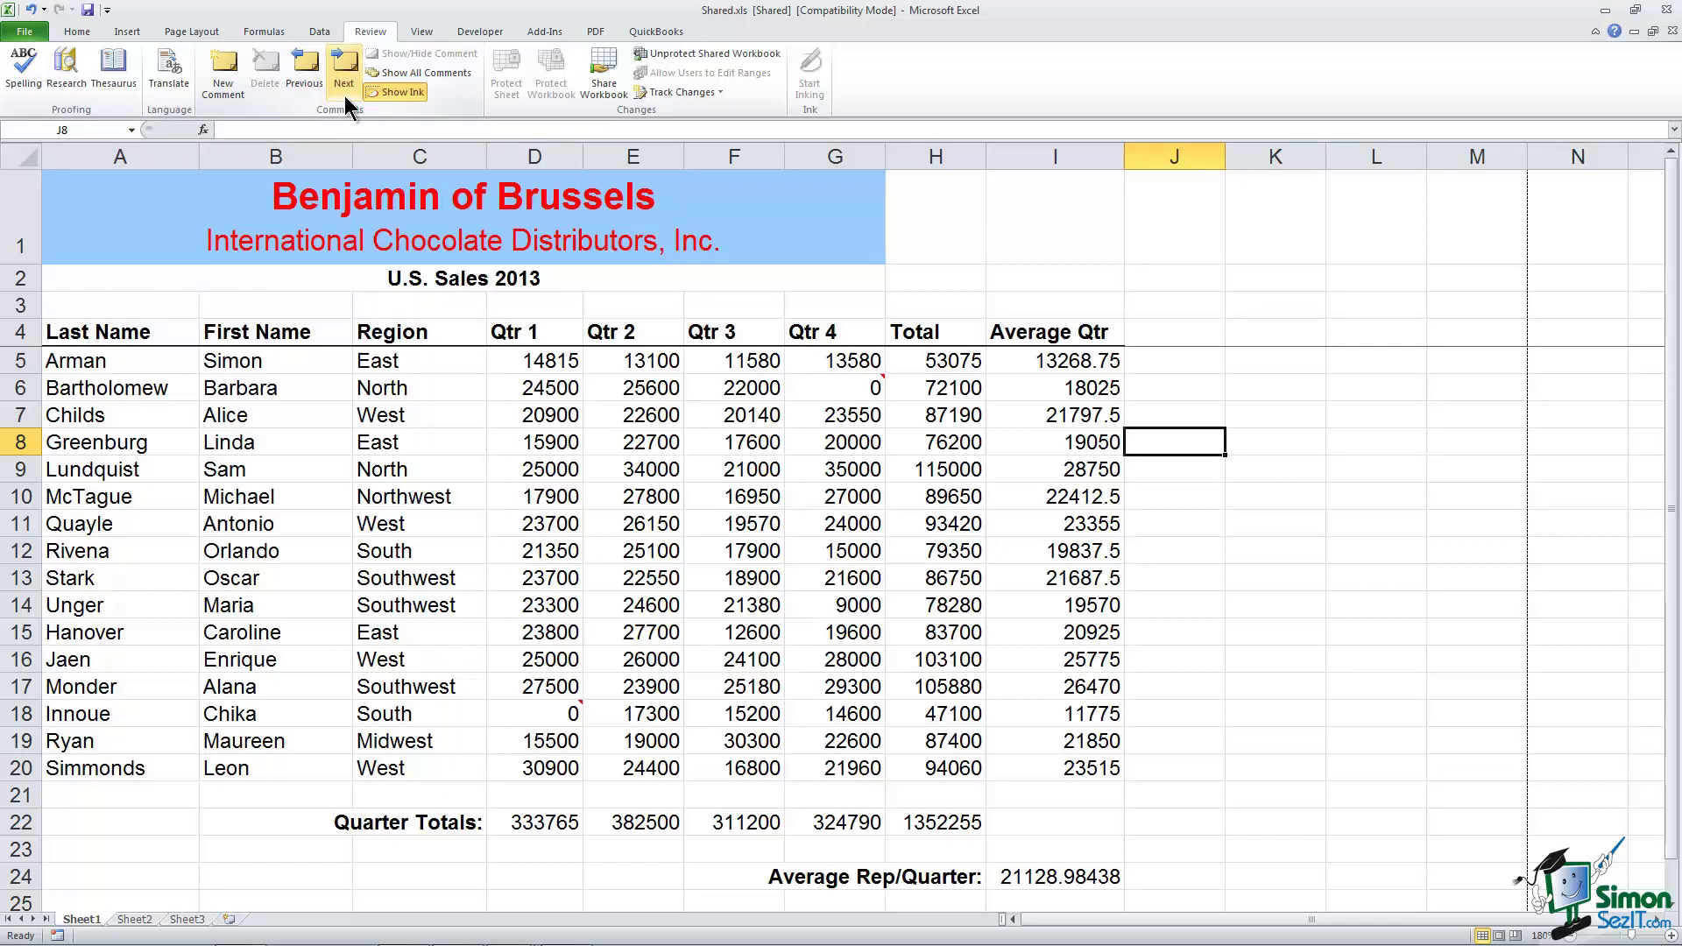
left_click(403, 74)
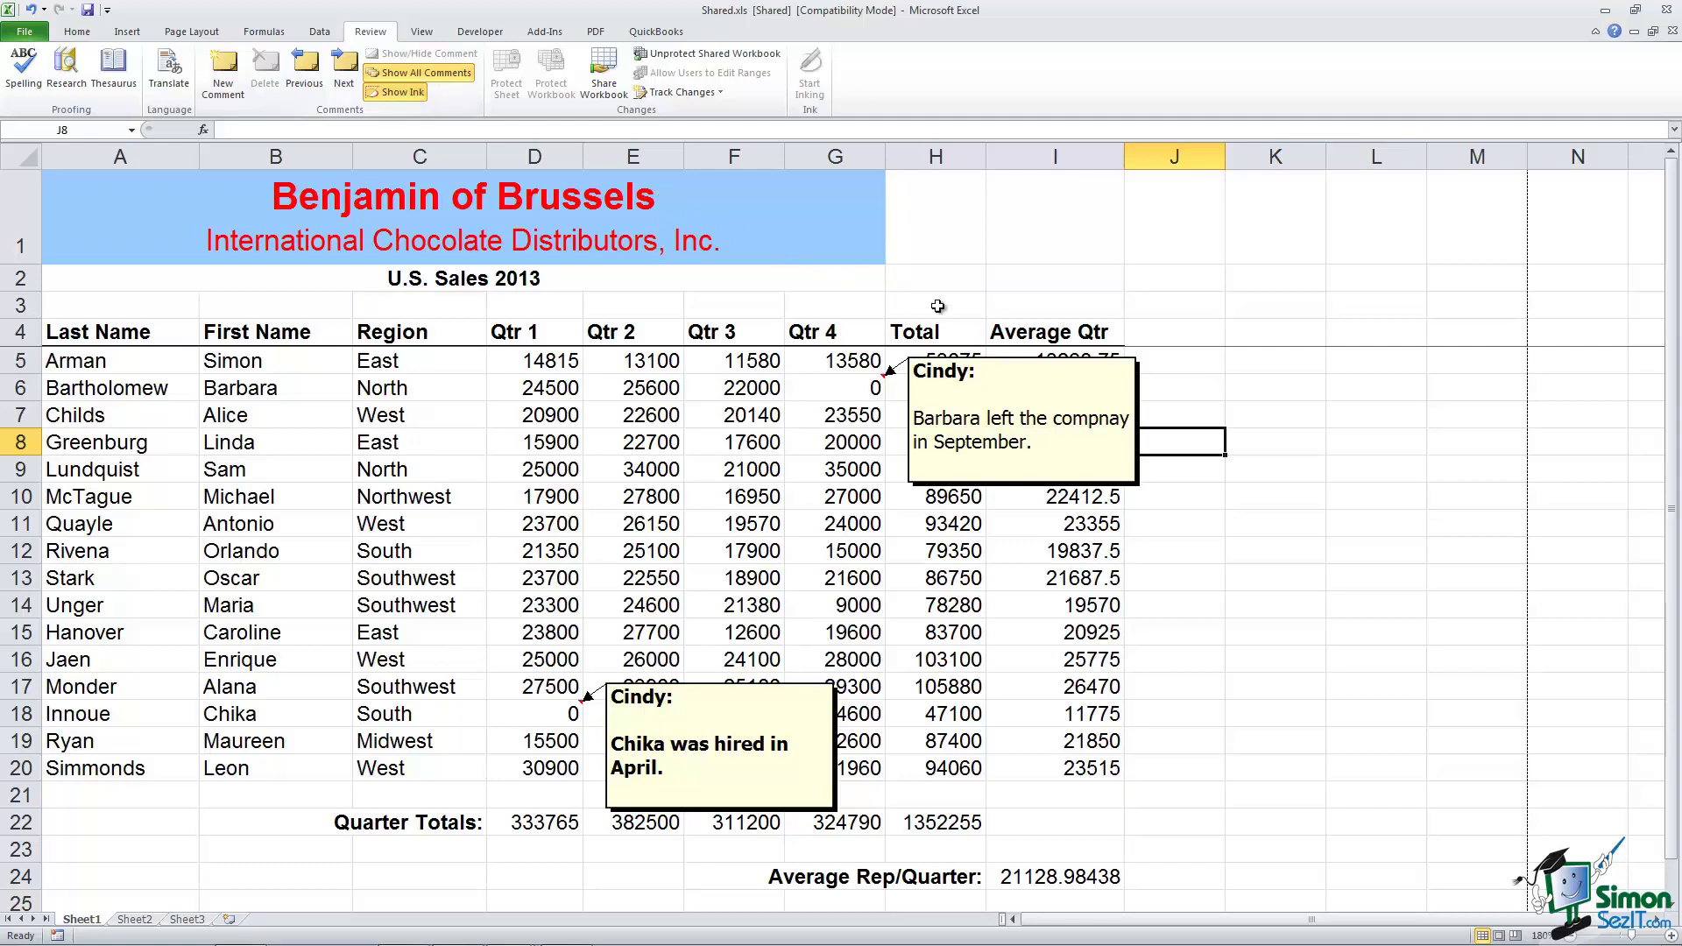
Drag the G6 and D18 comment boxes right of the table, over columns J–L
left_click(1007, 367)
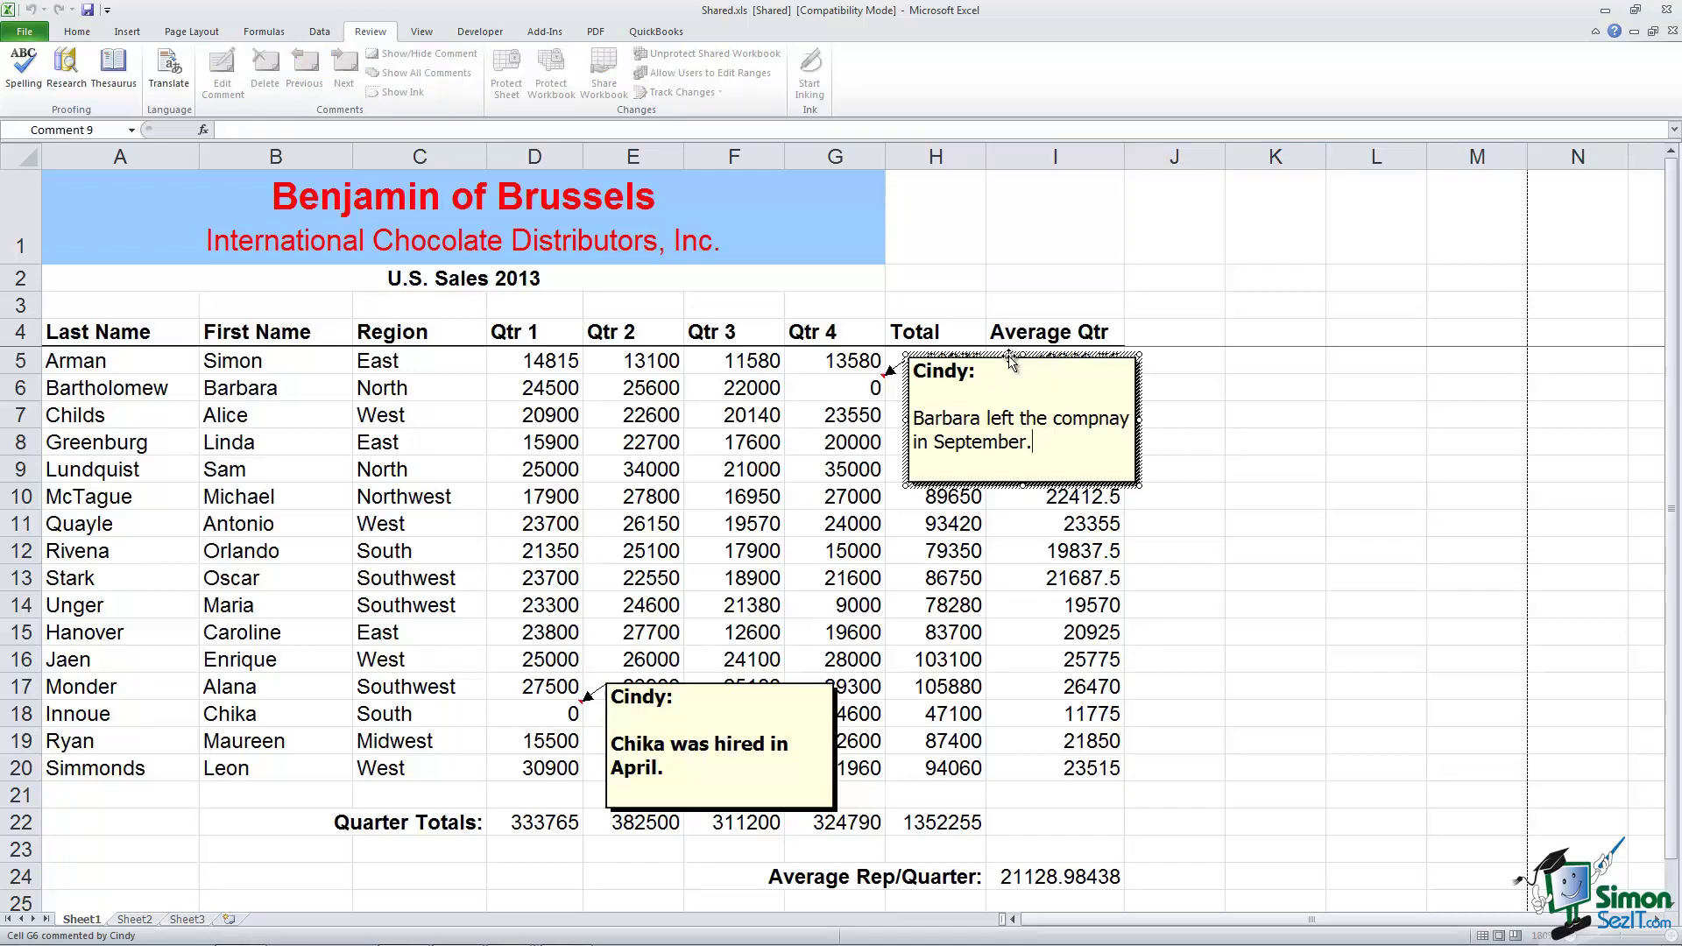
left_click_drag(1010, 362, 1260, 357)
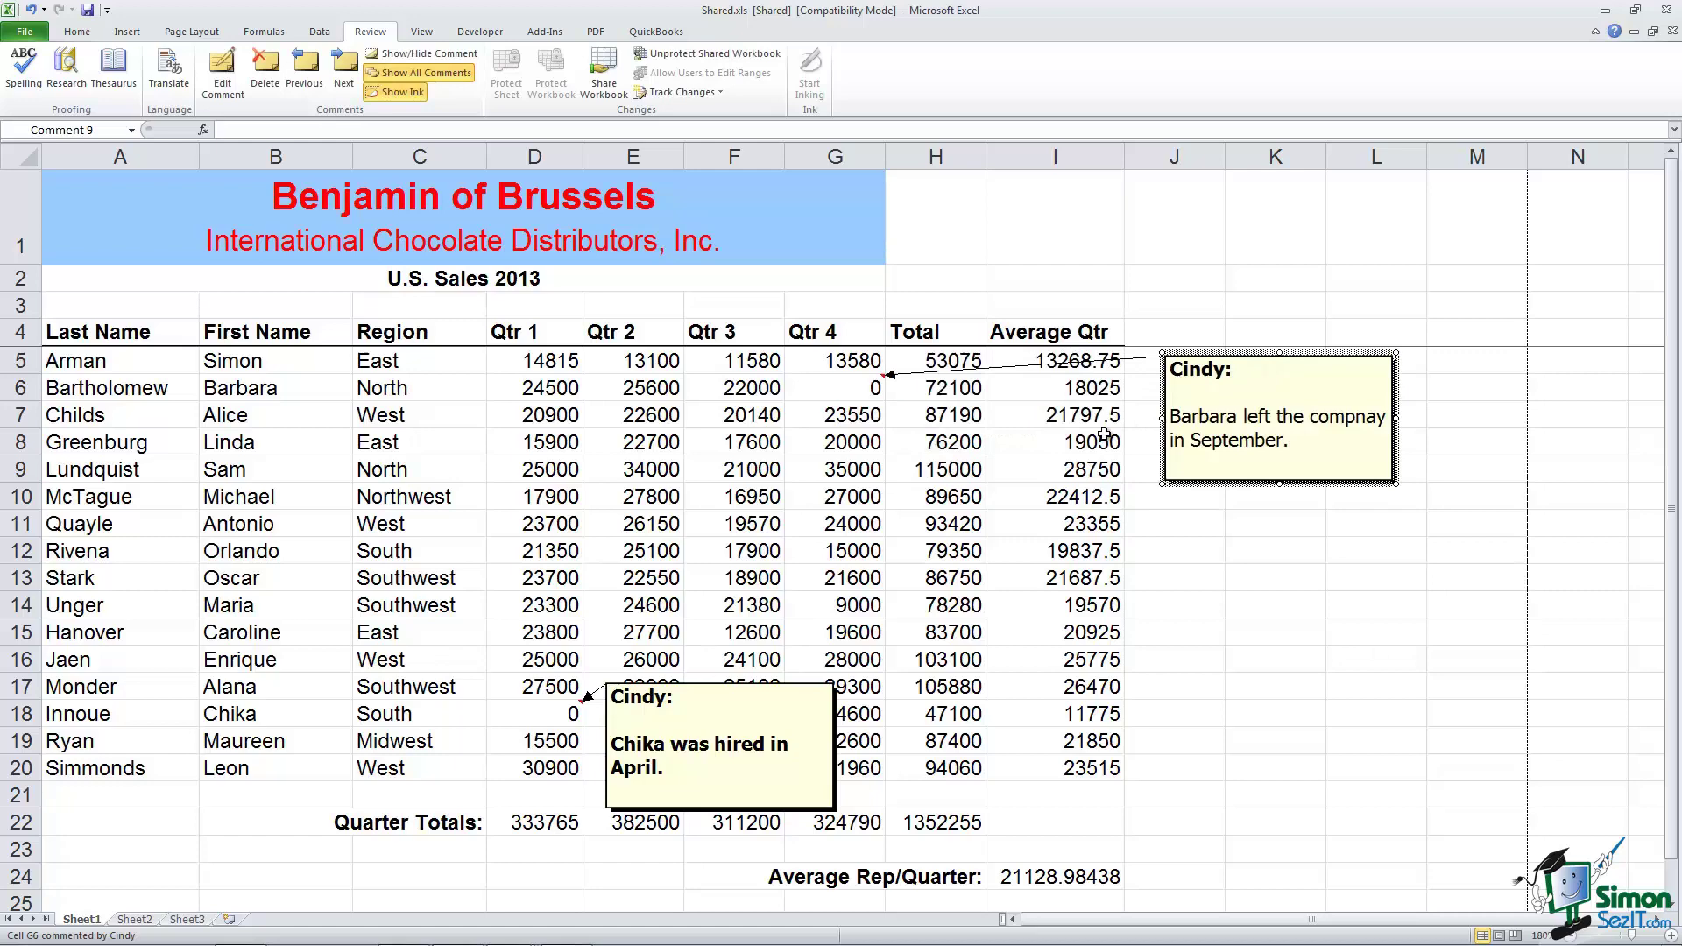
left_click(762, 698)
left_click_drag(769, 676, 1311, 663)
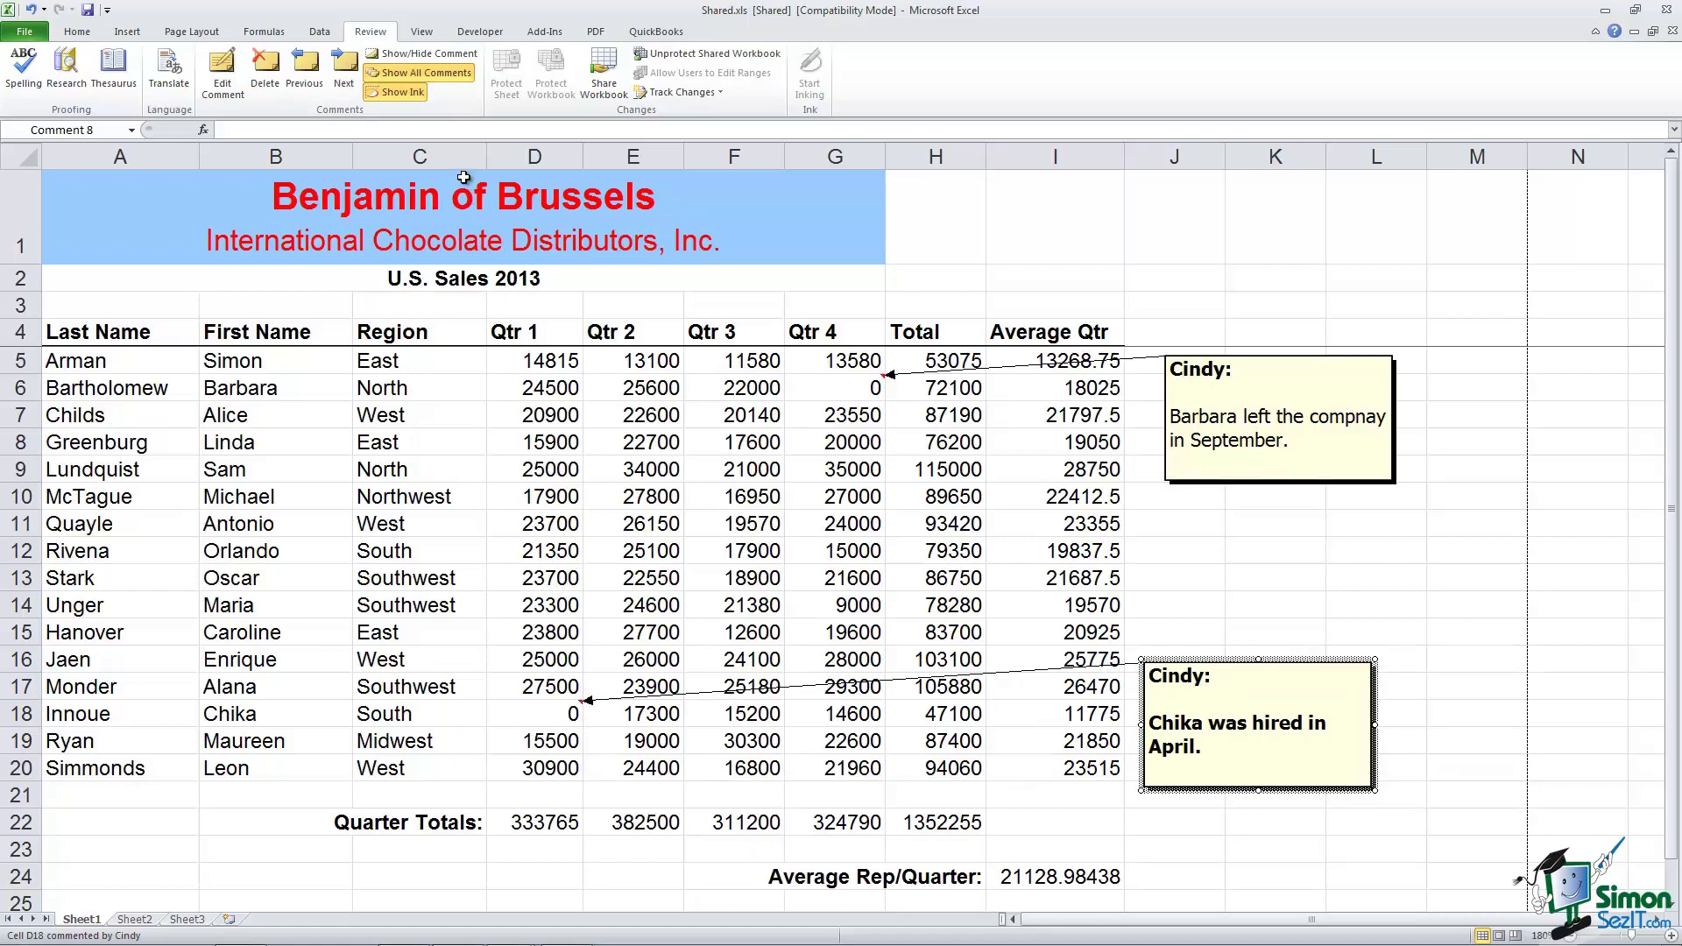
left_click(443, 71)
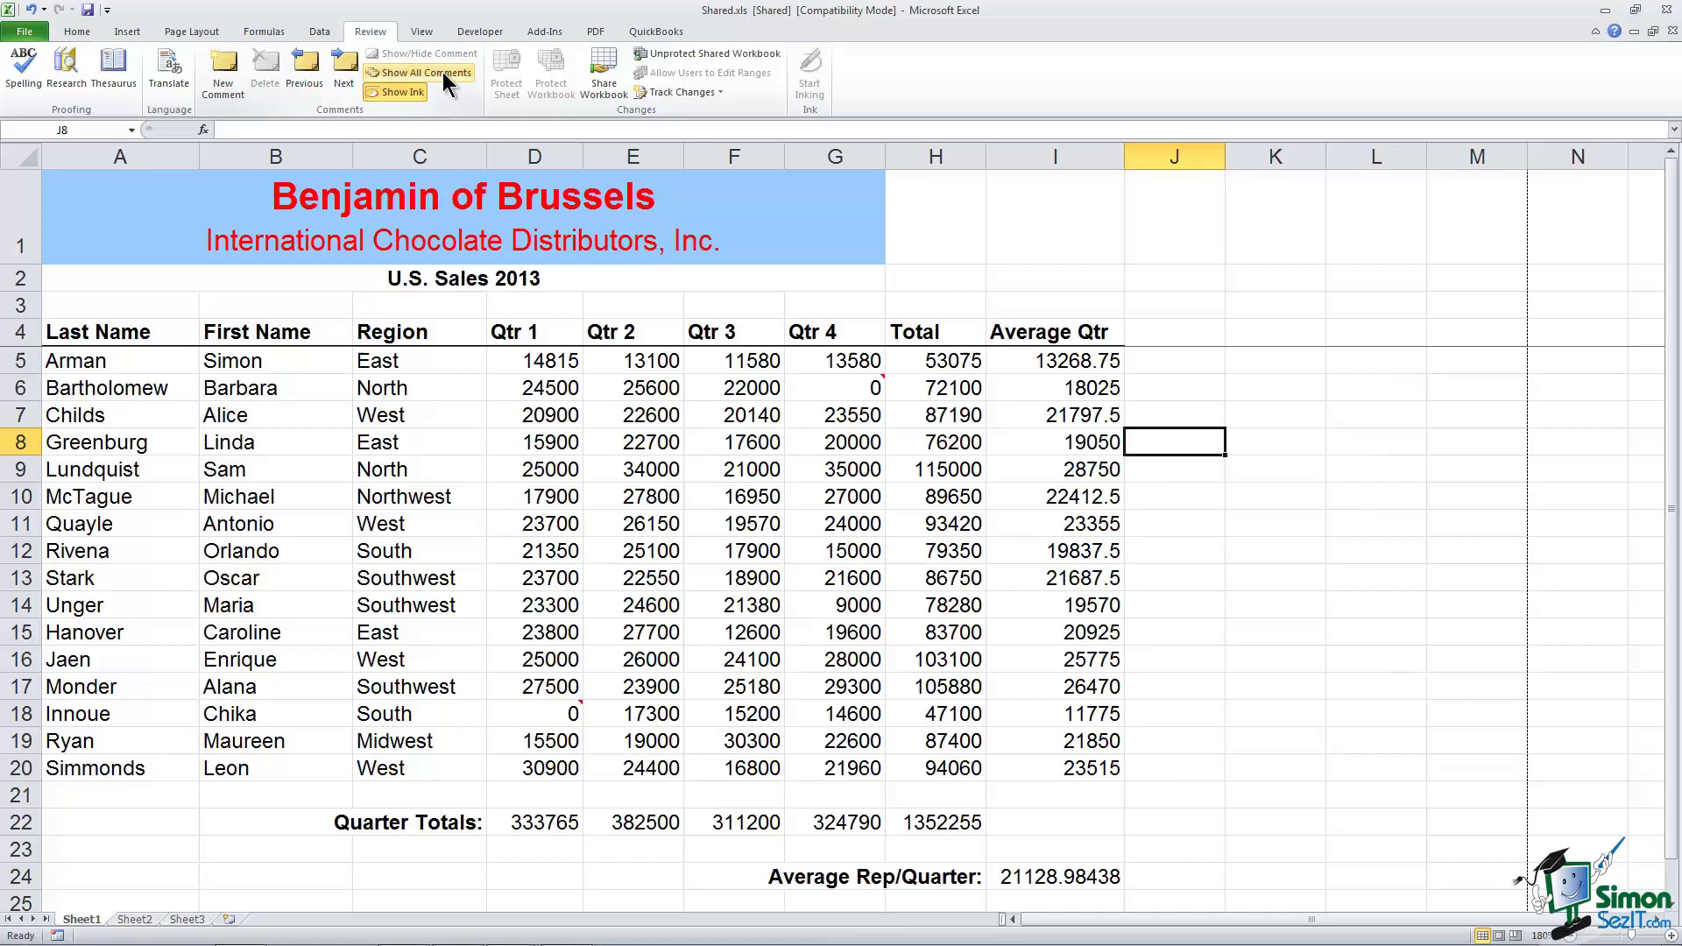
left_click(443, 71)
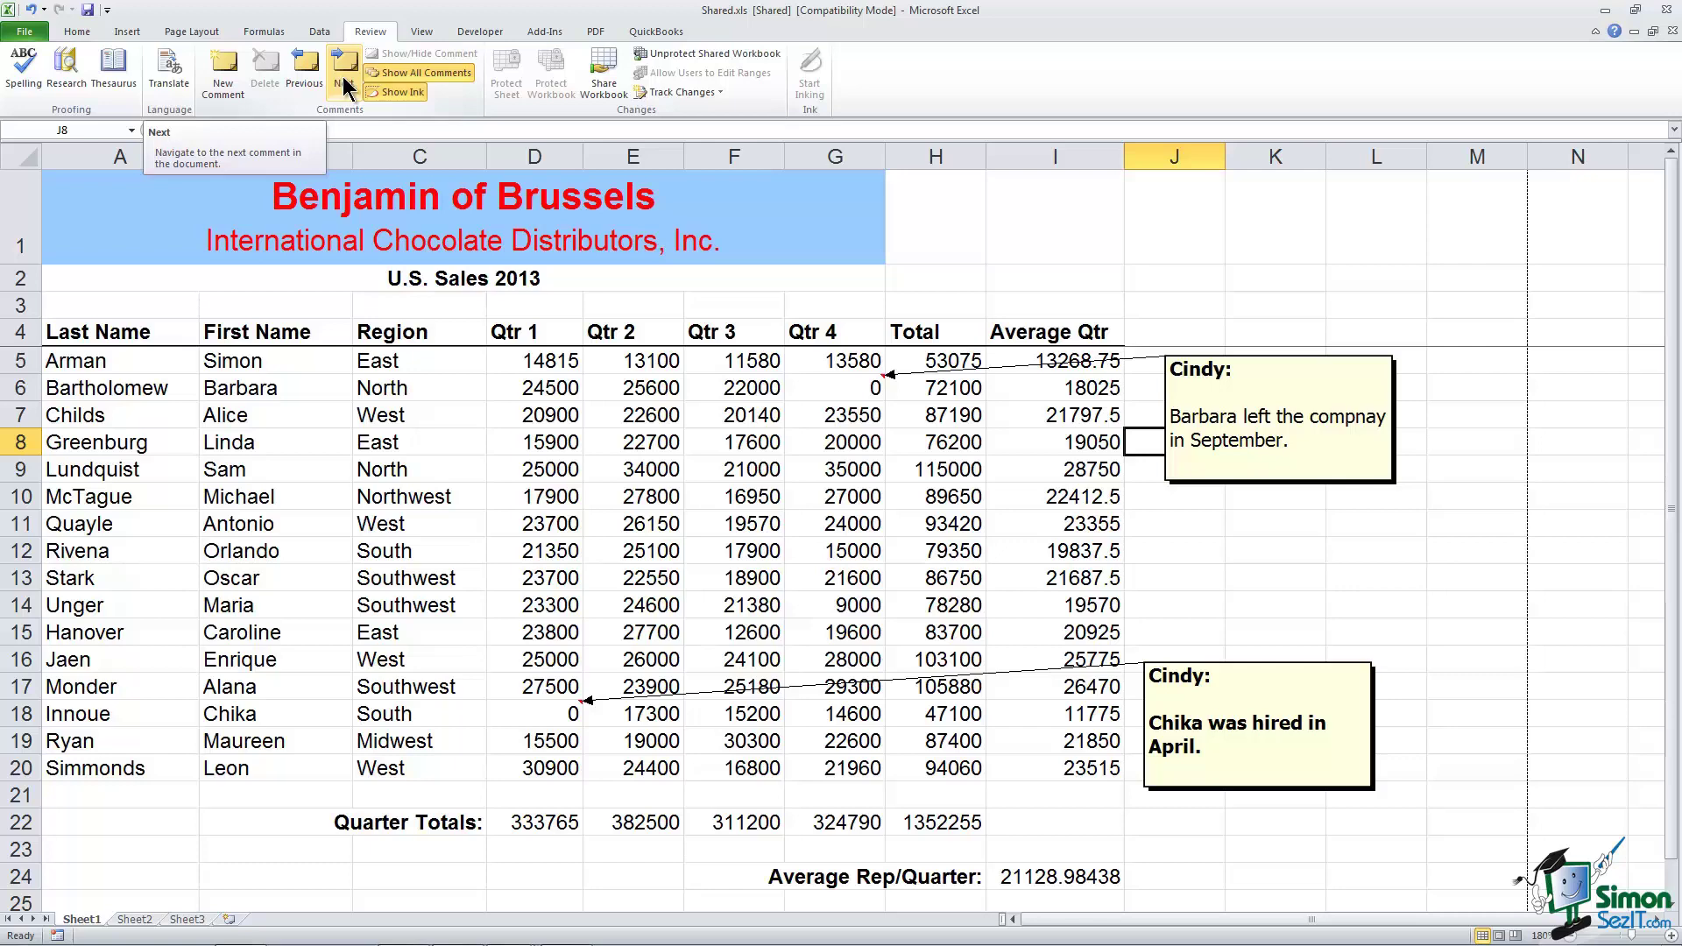
left_click(1277, 364)
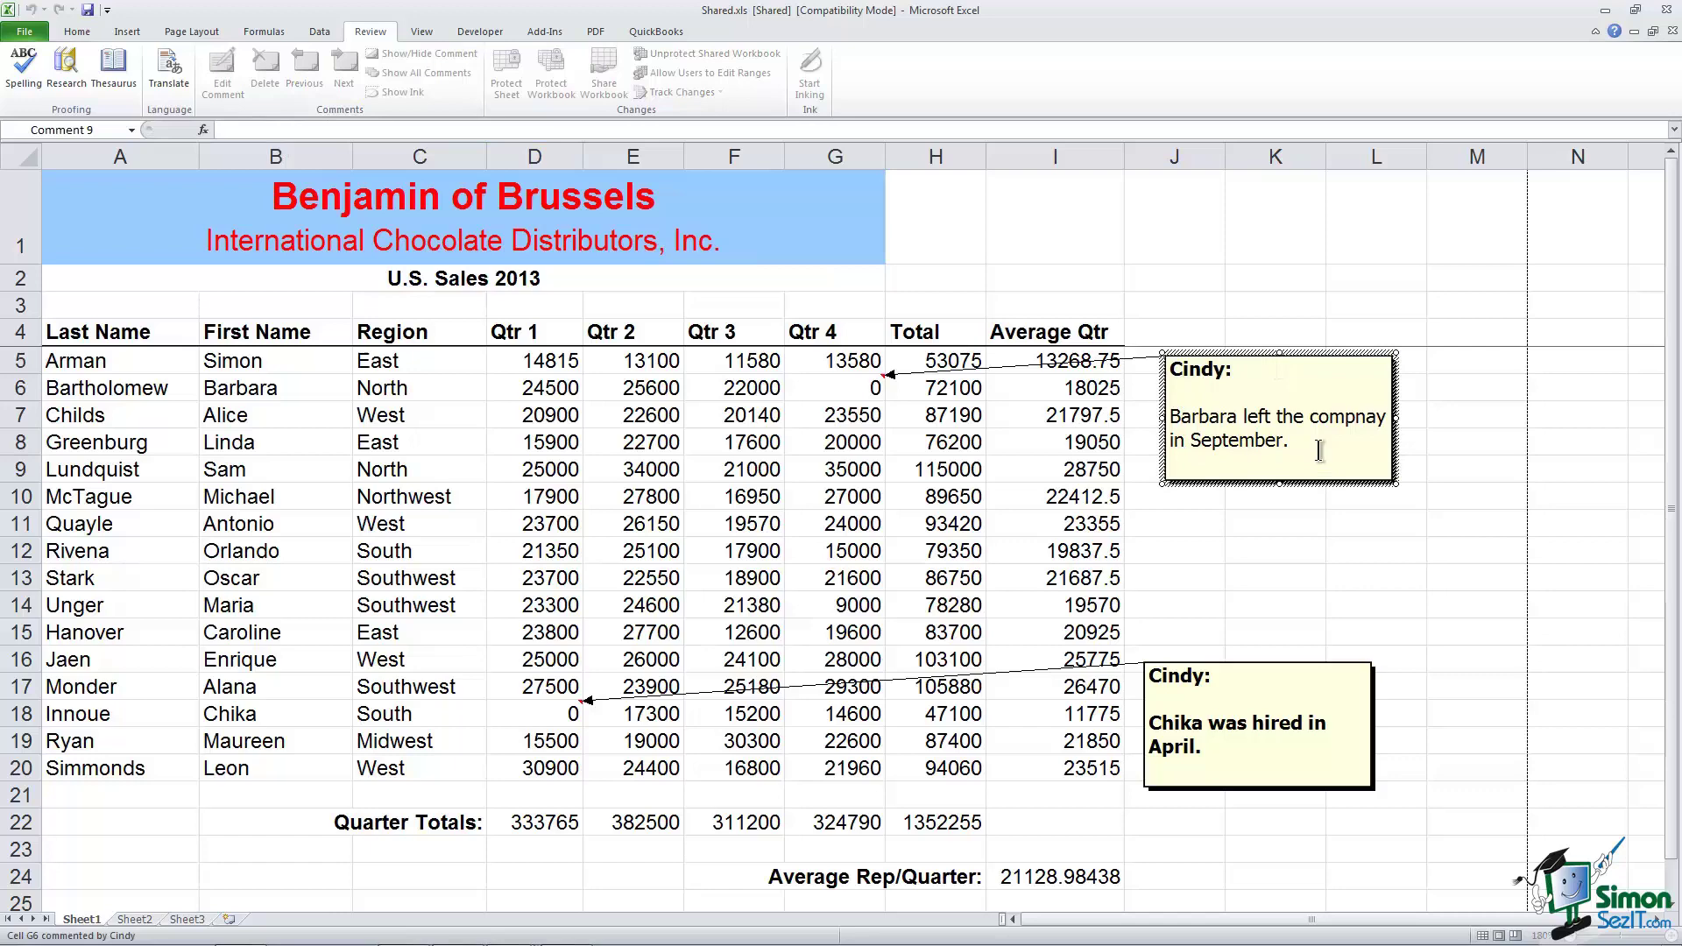
left_click(1270, 354)
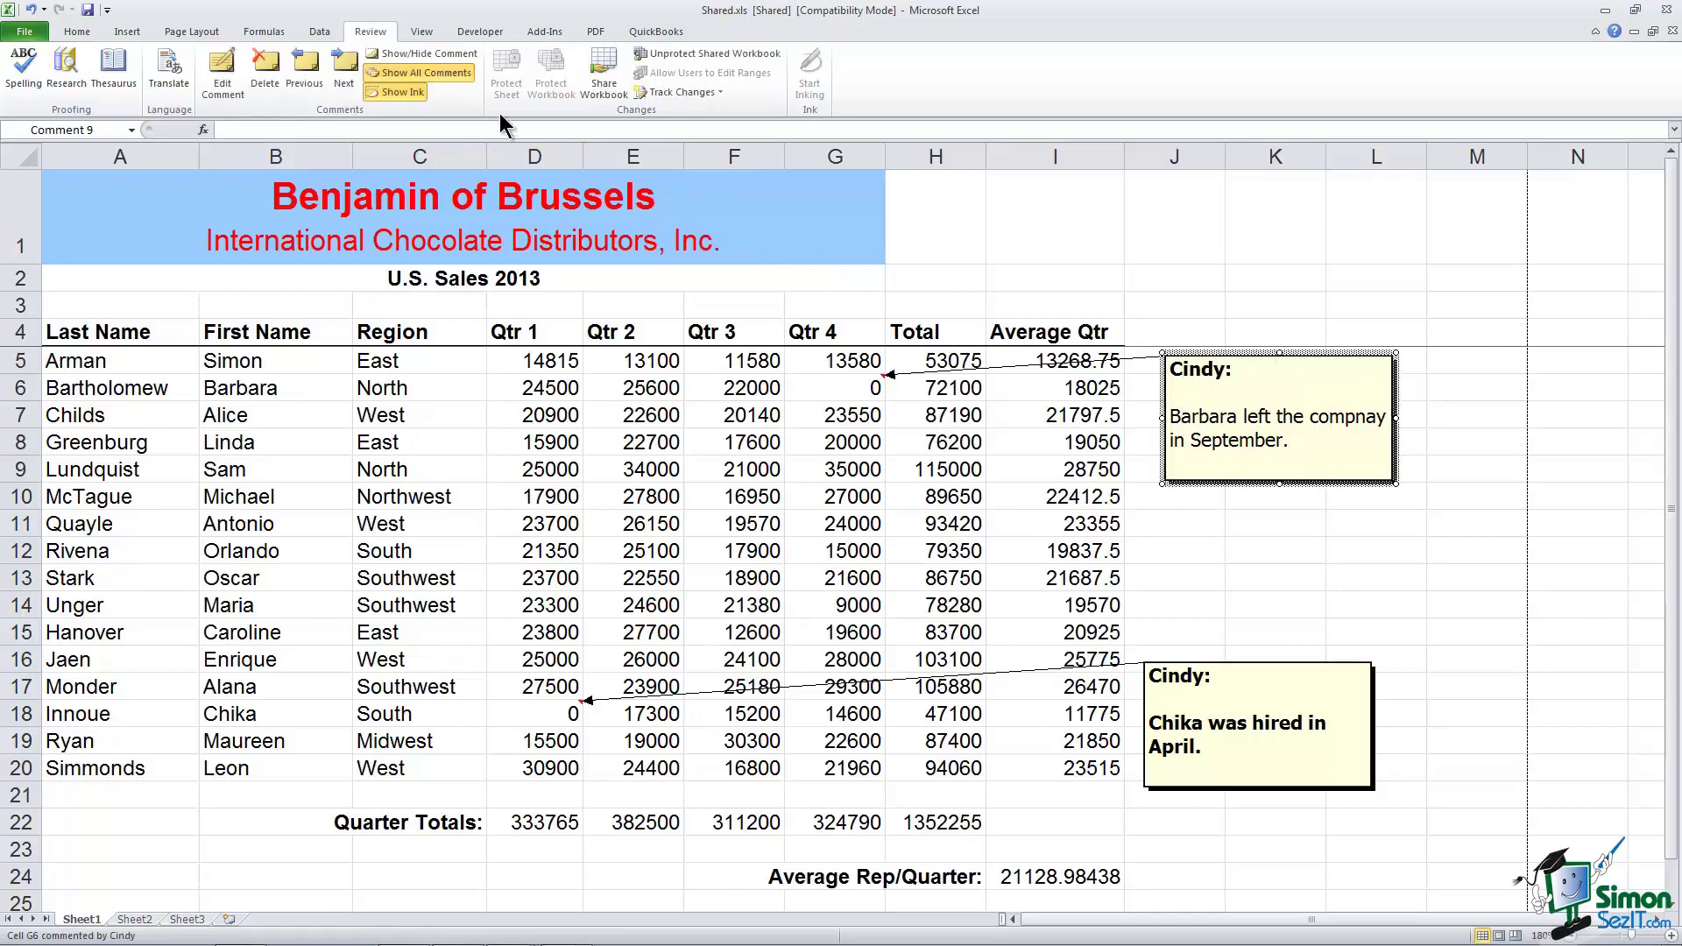
left_click(333, 79)
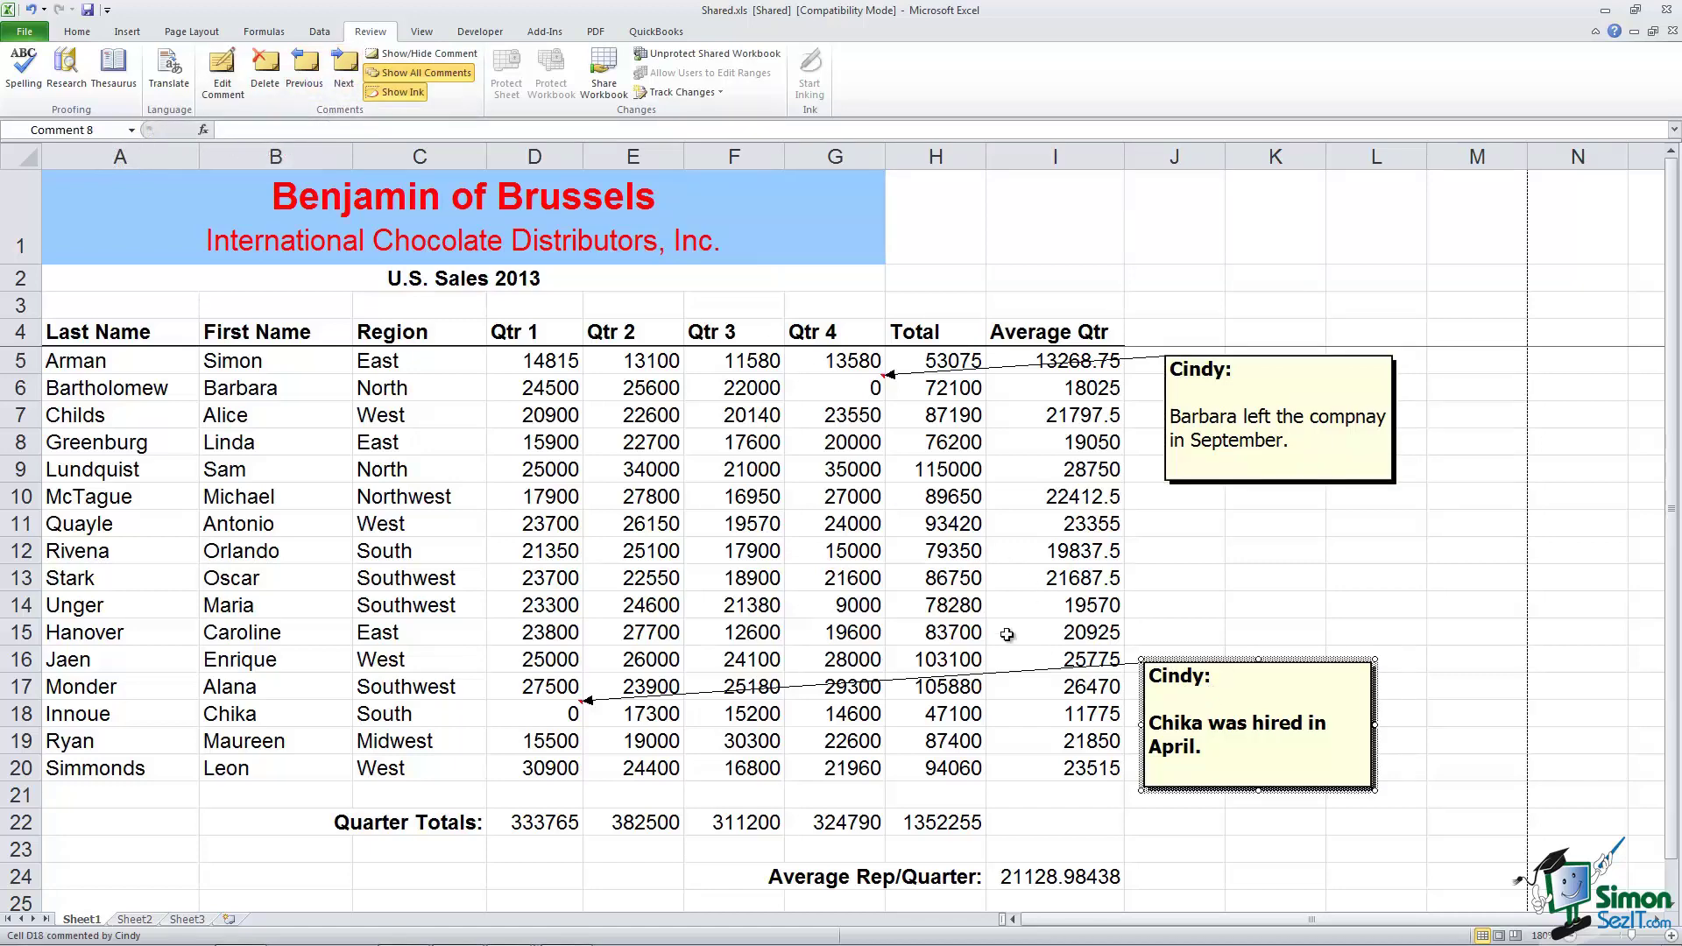
left_click(343, 86)
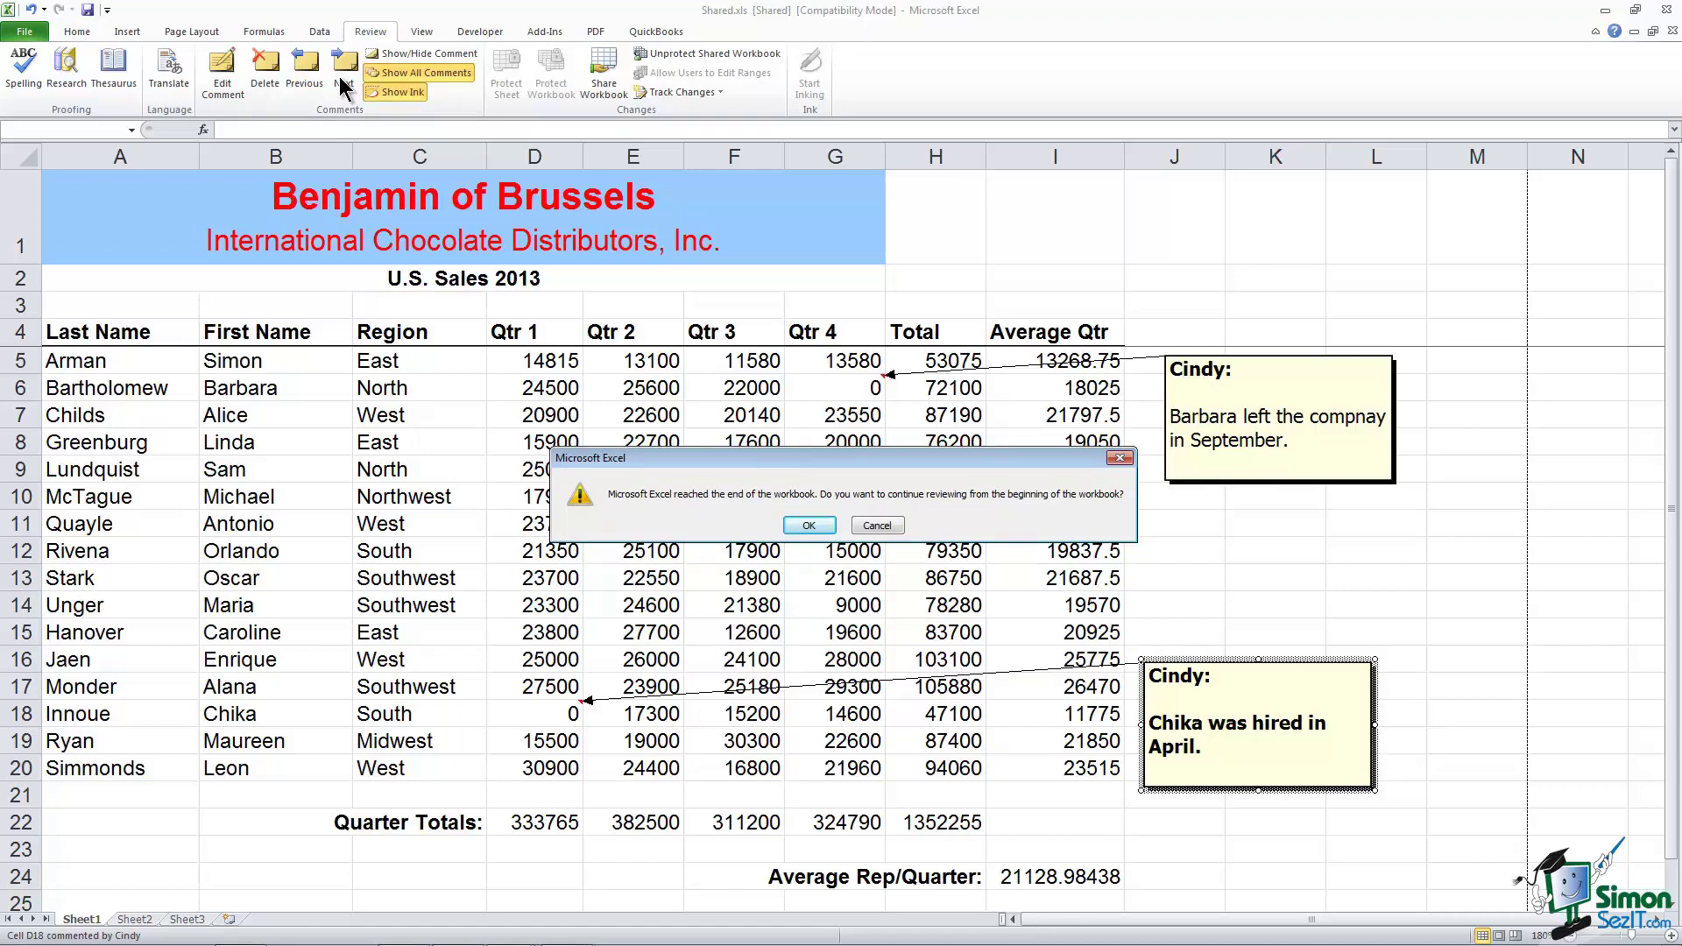
left_click(825, 529)
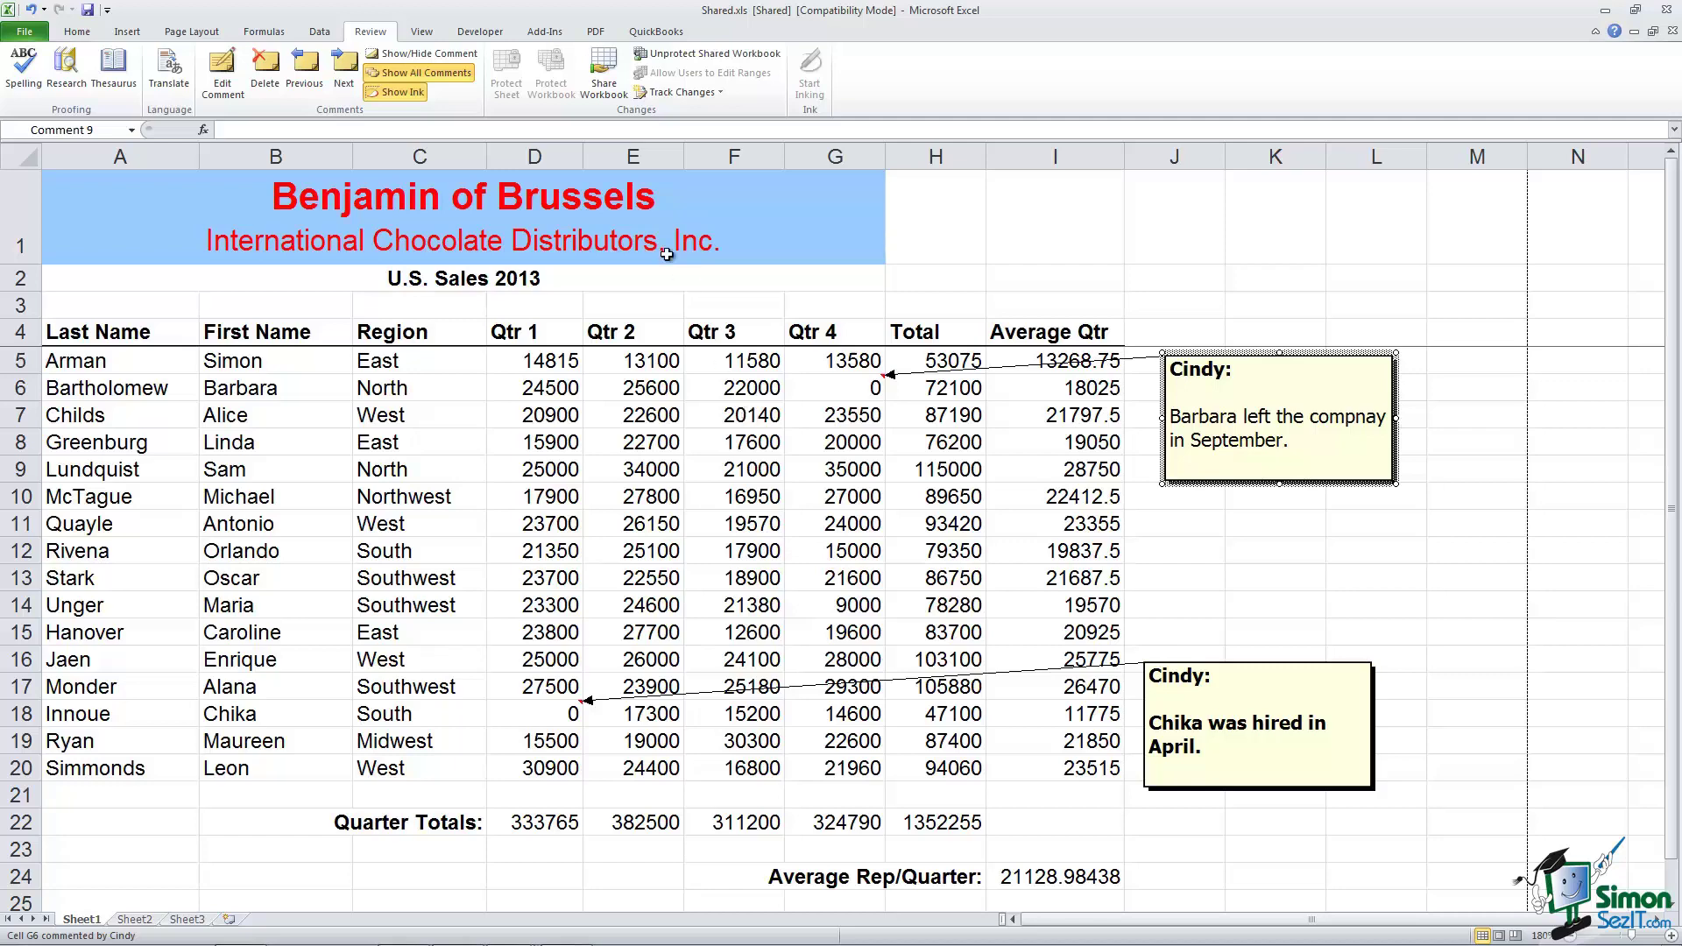
Preview the printout from Page Setup's Sheet options, with comments printing as displayed on sheet
left_click(192, 34)
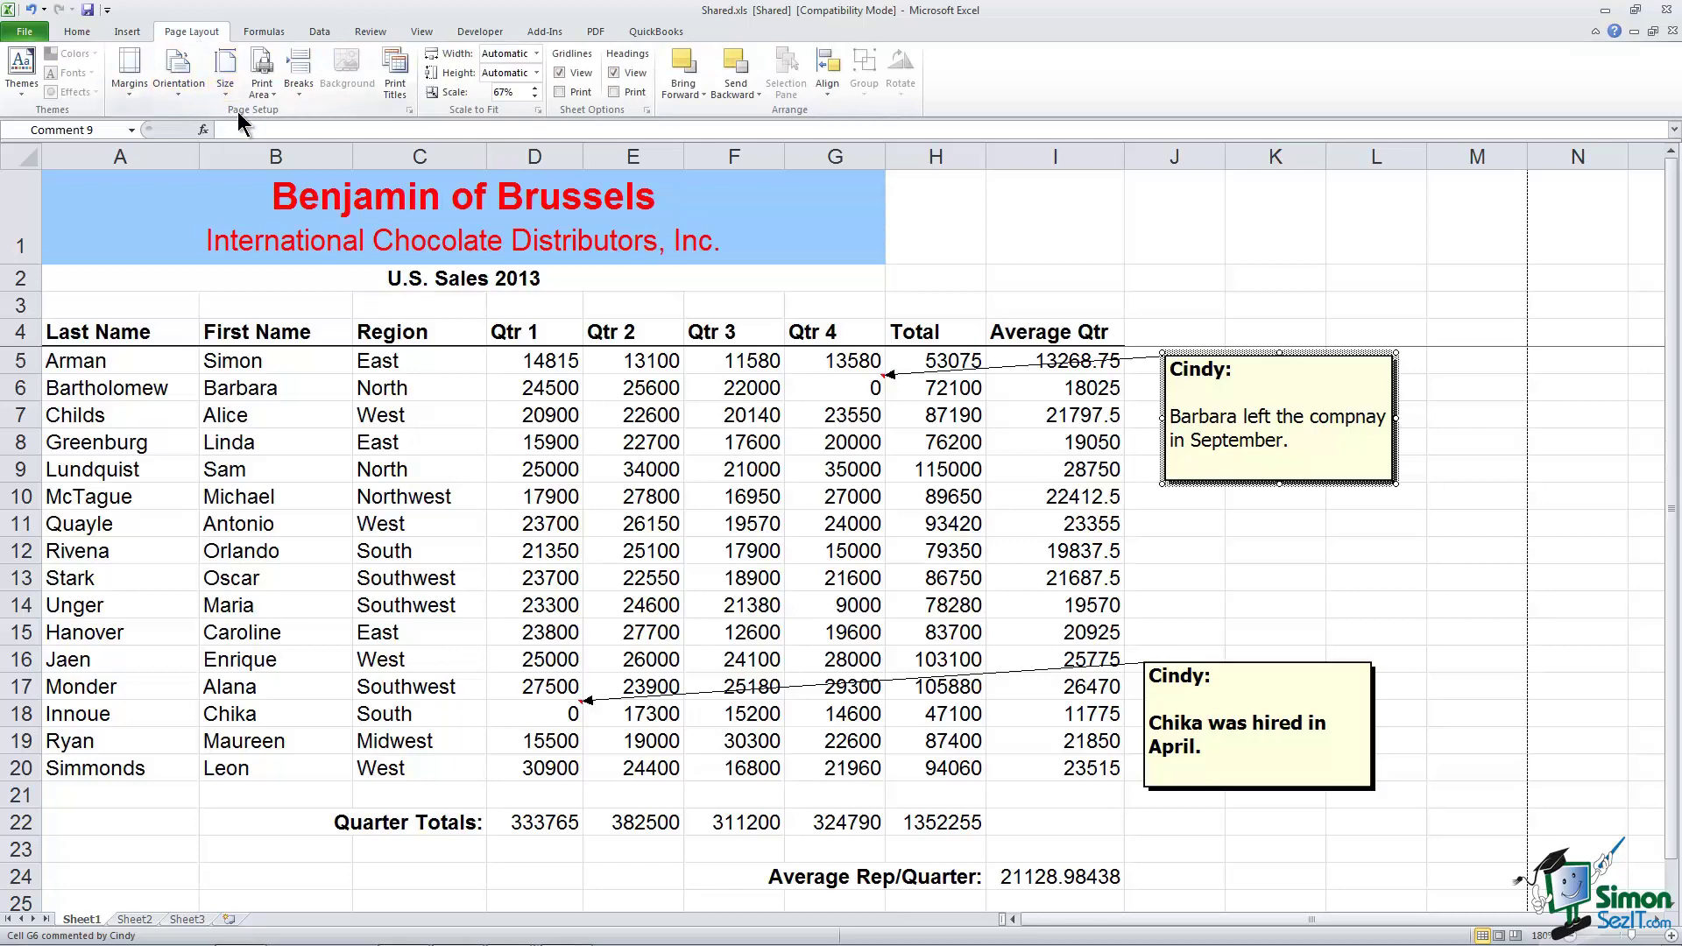
left_click(409, 110)
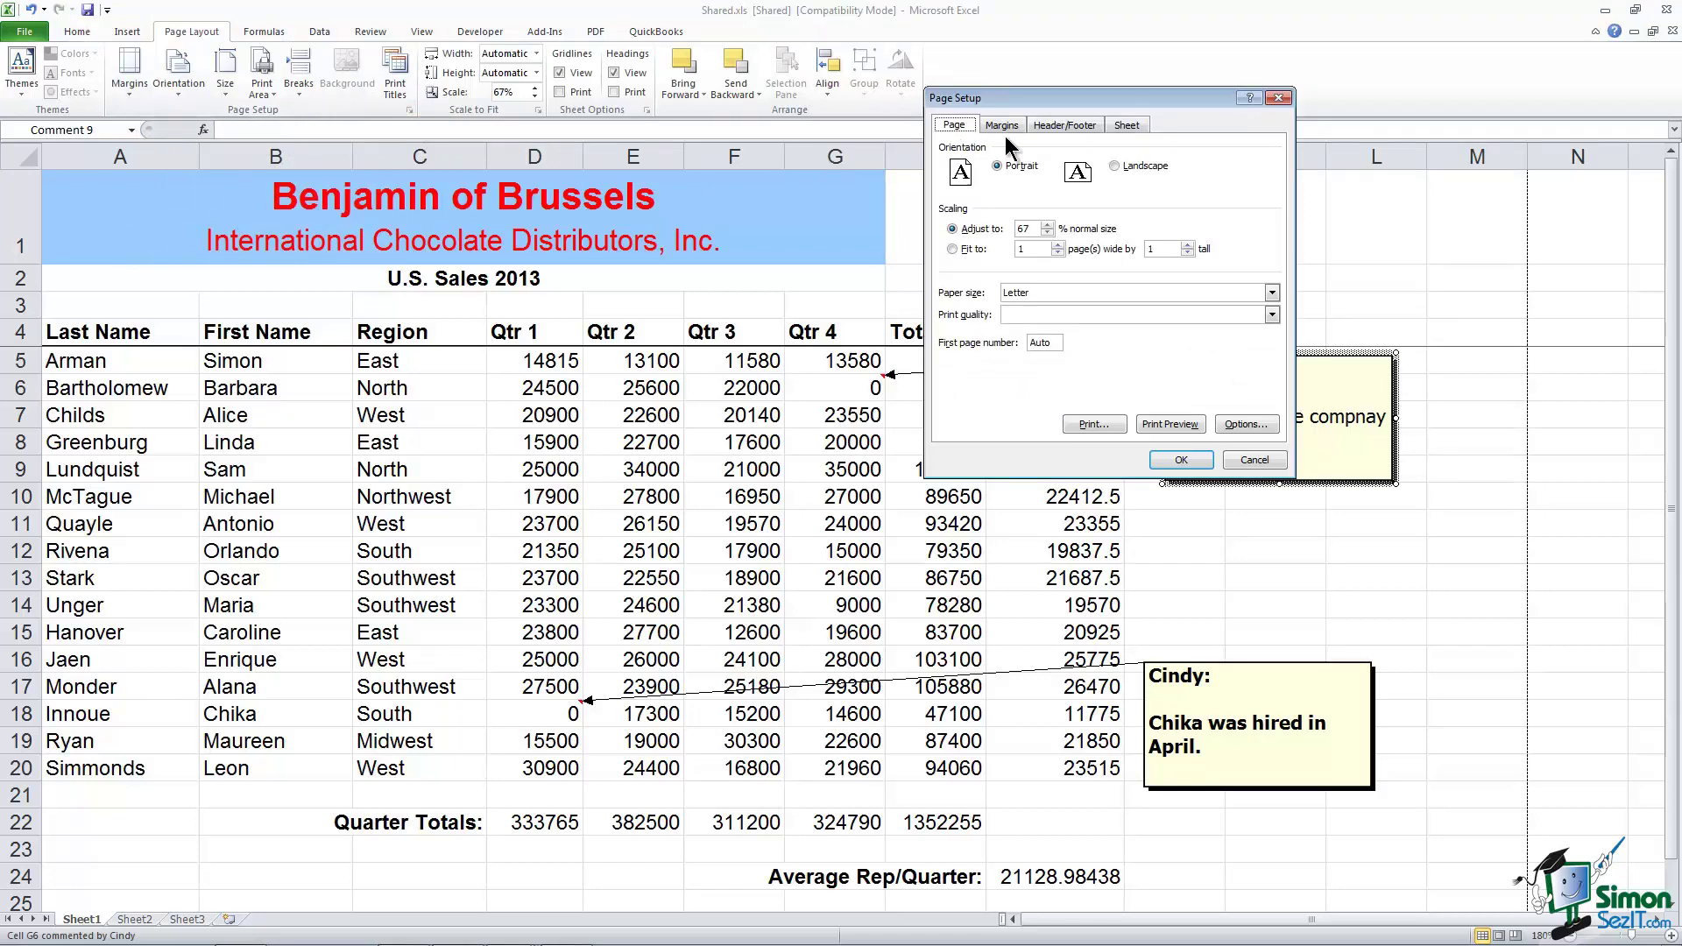
left_click(1127, 126)
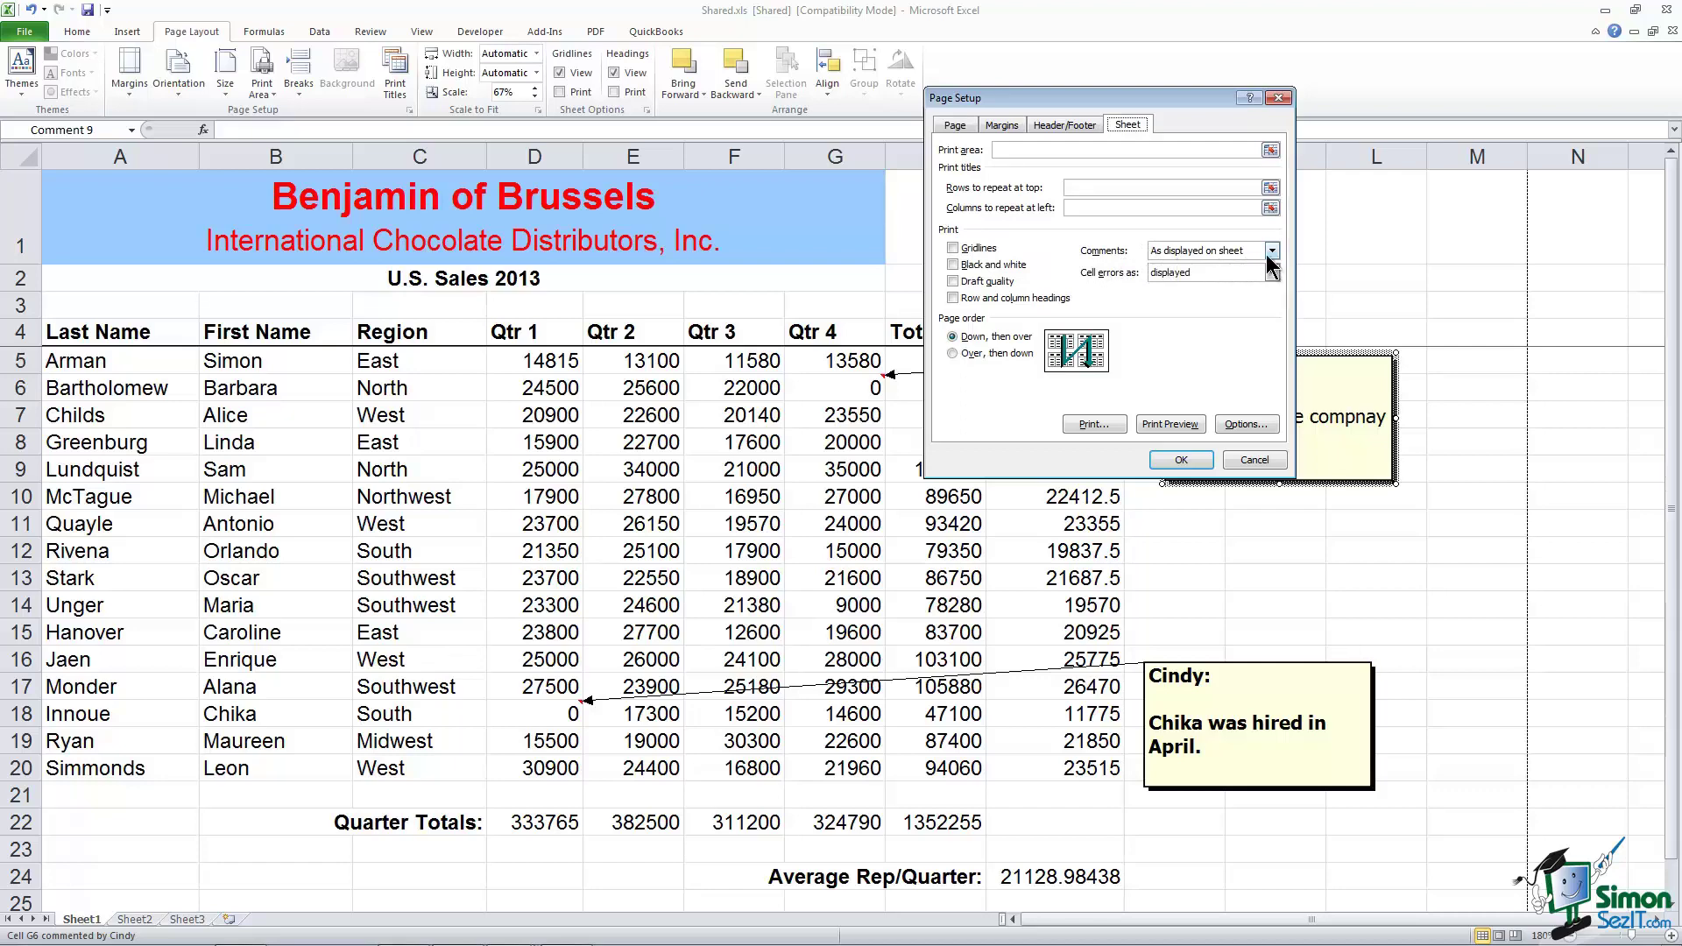
left_click(1171, 424)
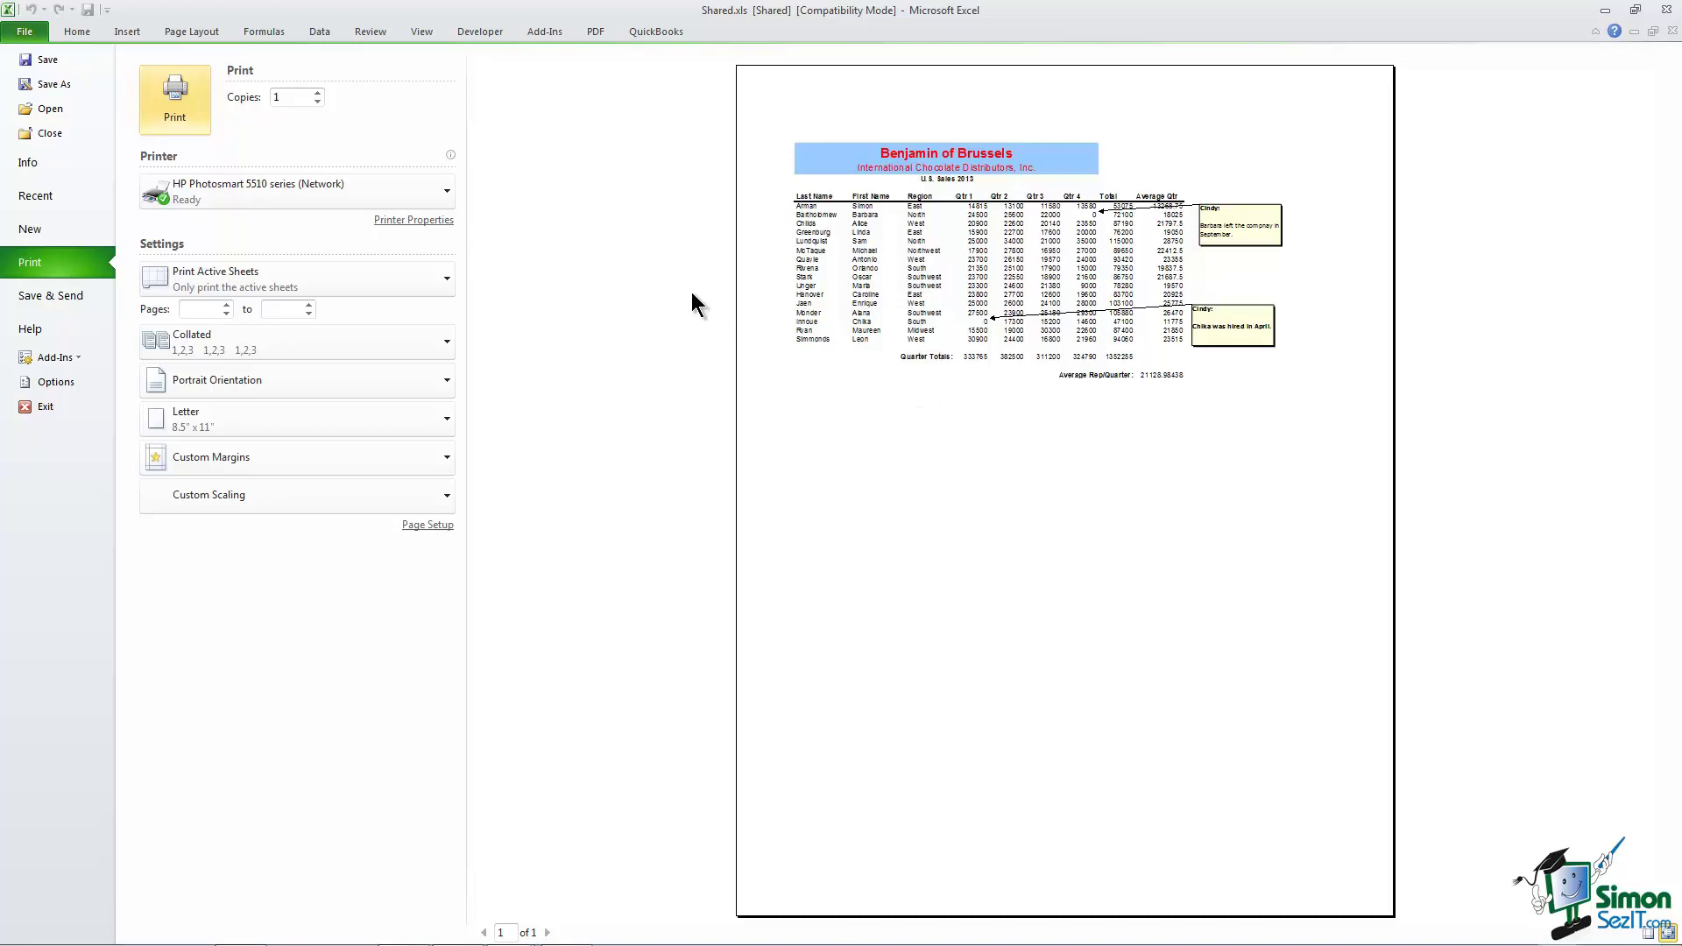
Set comments to print 'At end of sheet' in Page Setup and preview the result
left_click(208, 33)
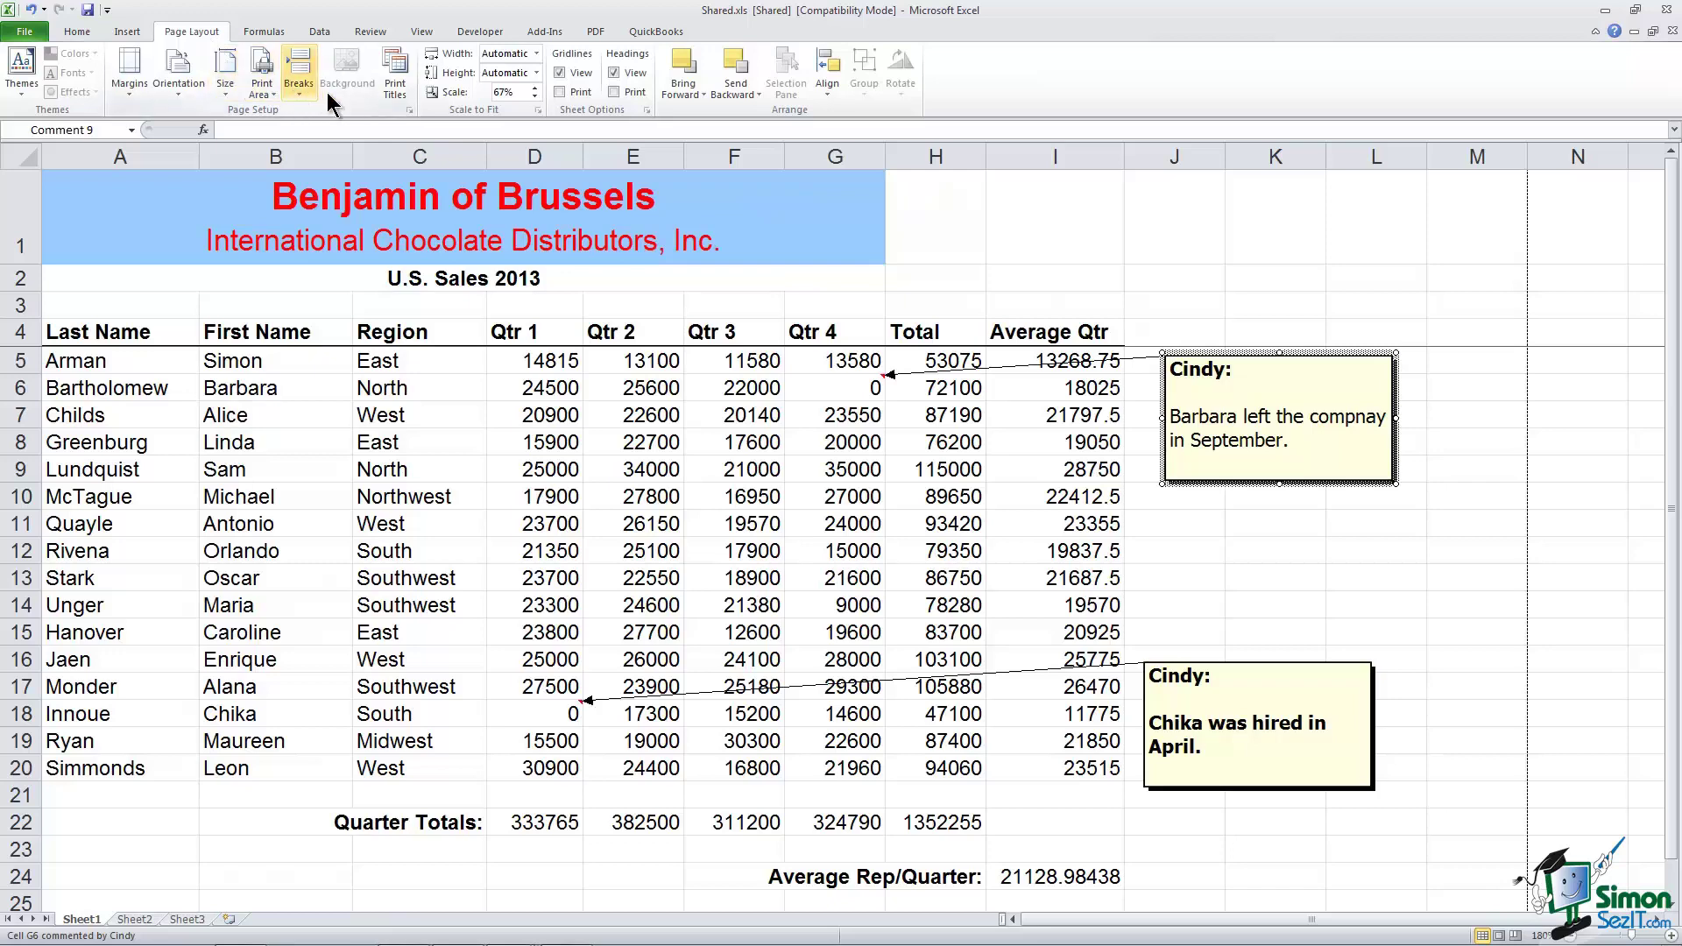
left_click(414, 111)
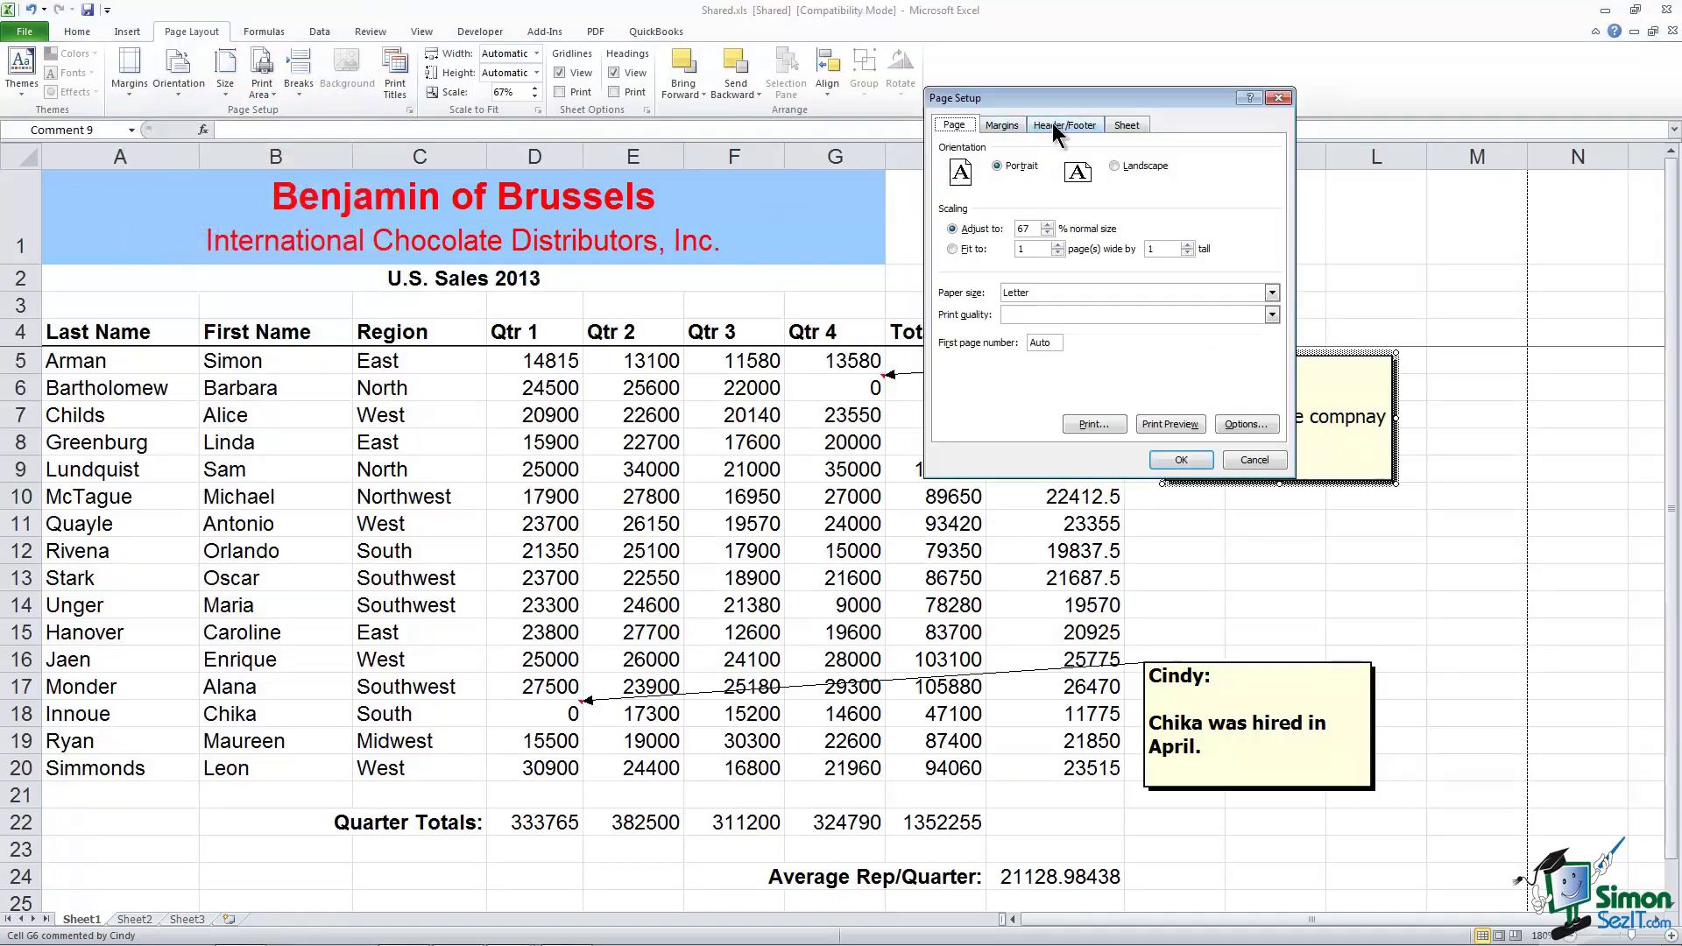
left_click(1126, 124)
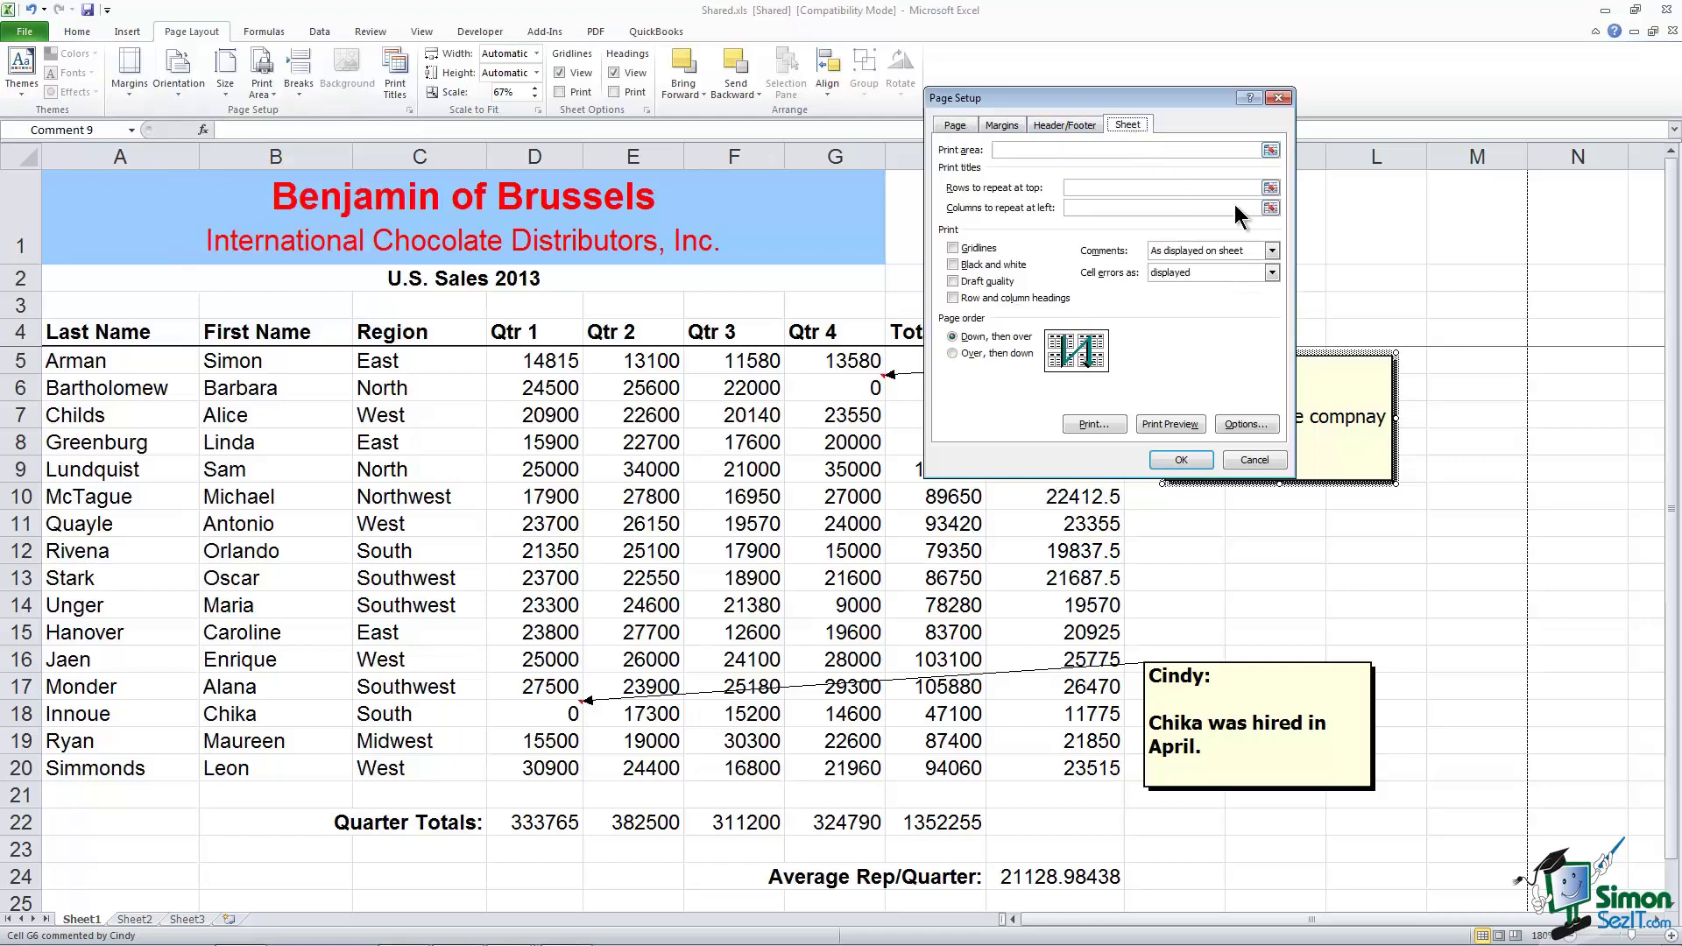
left_click(1271, 251)
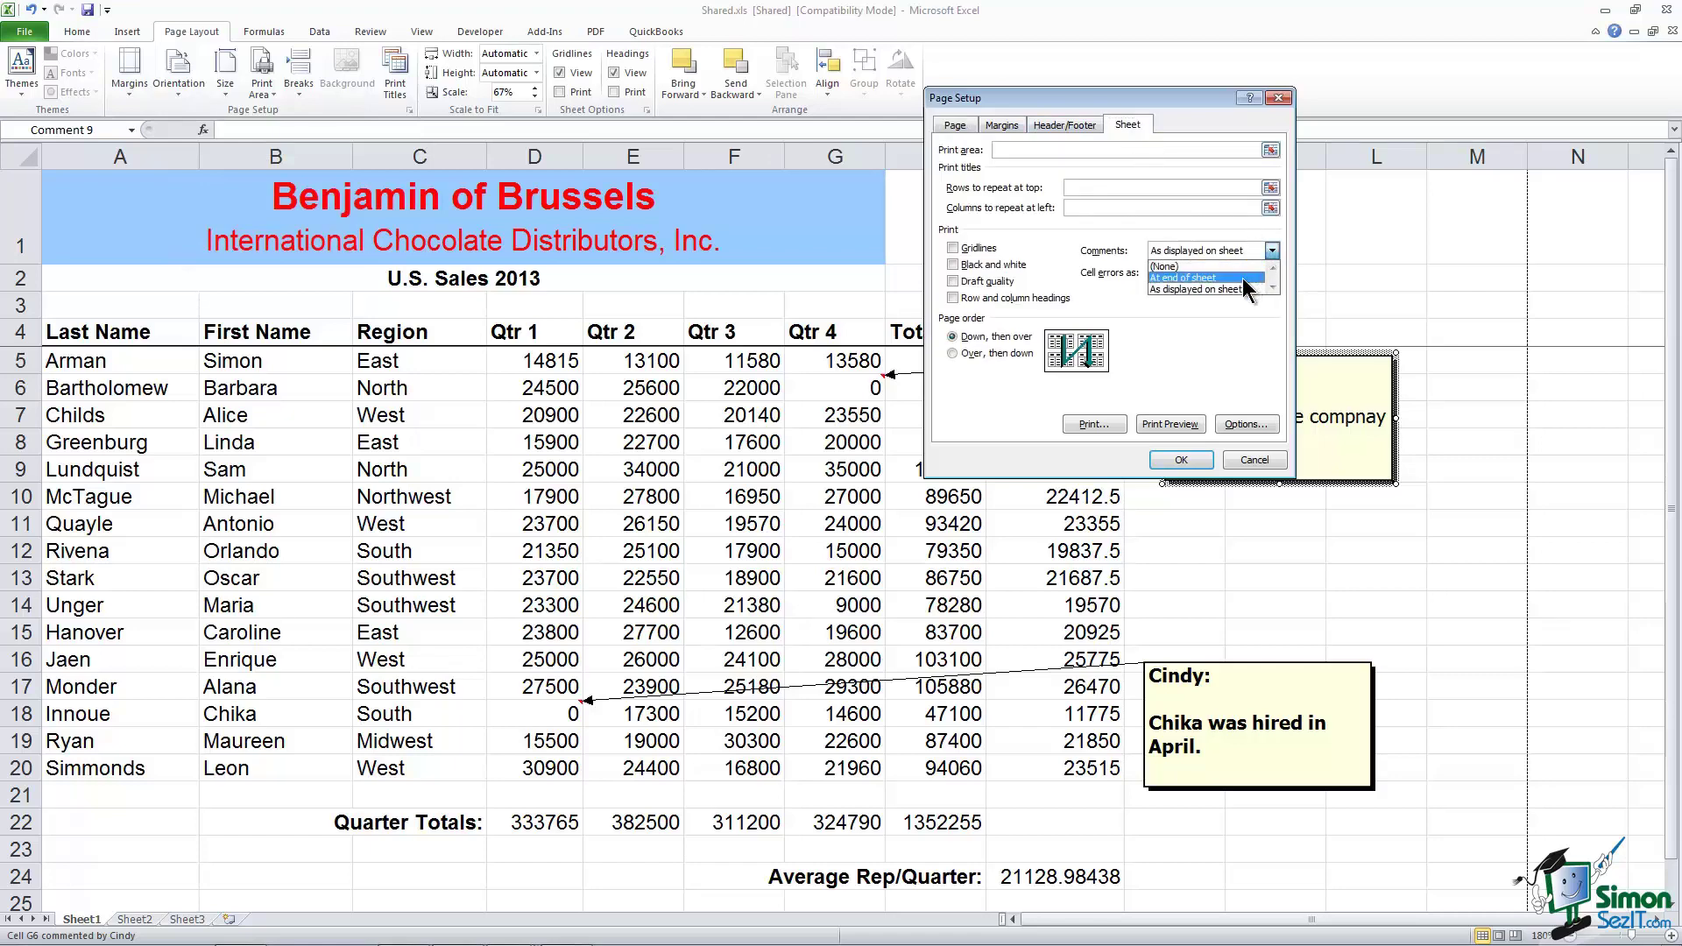
left_click(1242, 277)
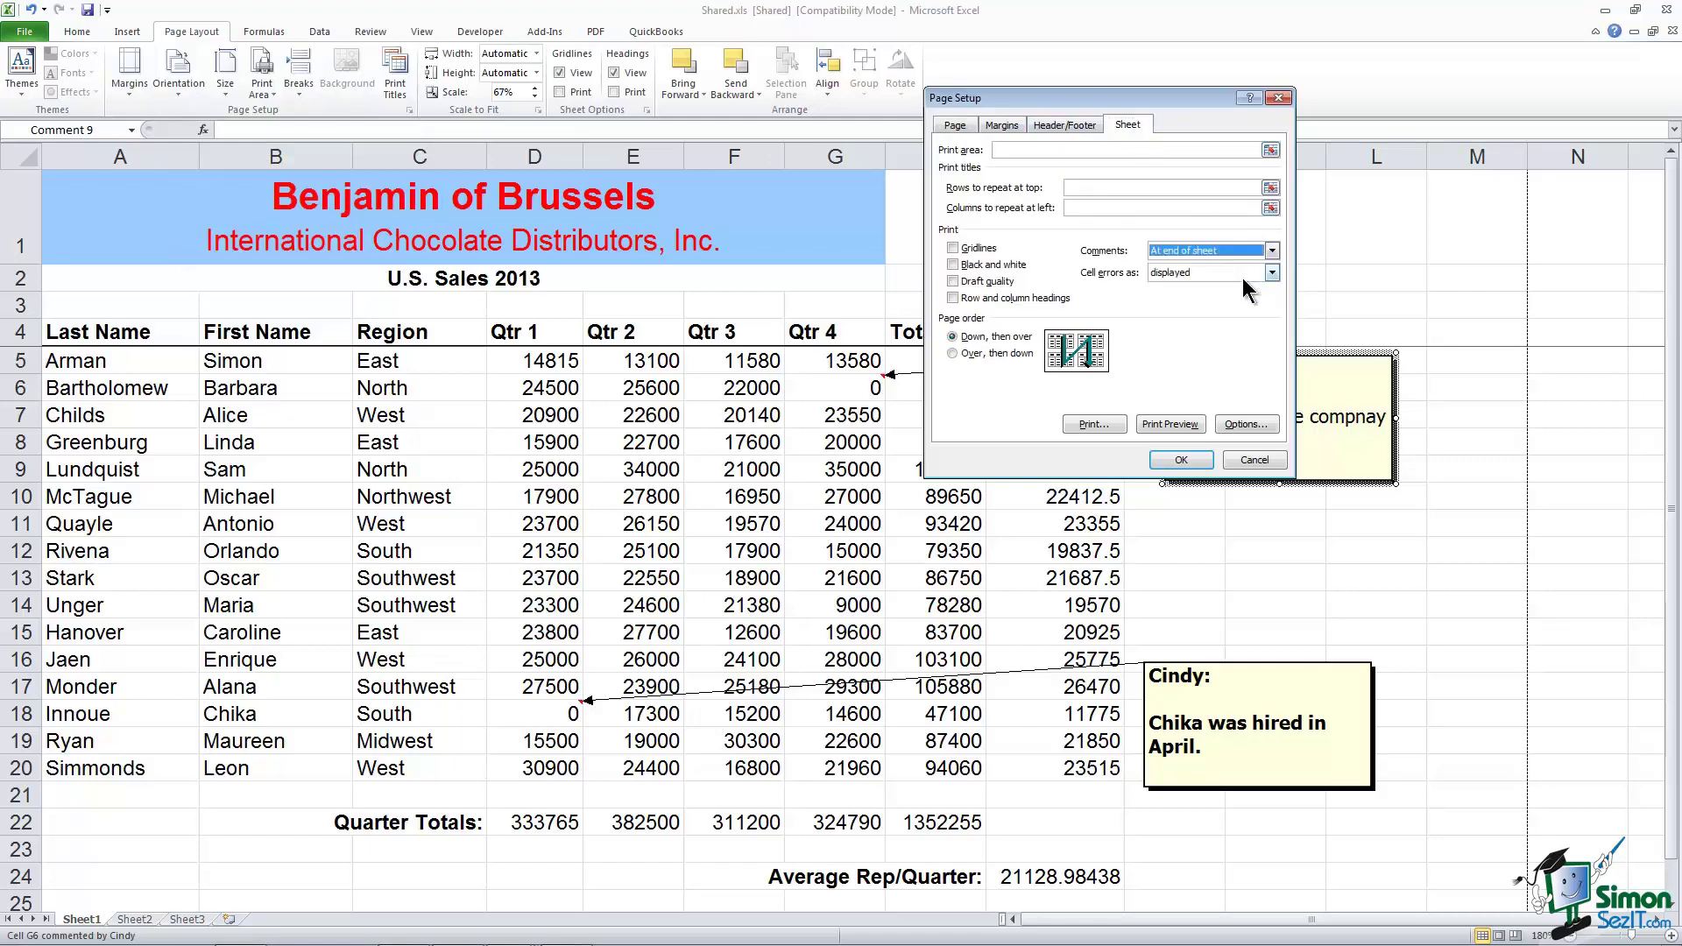
left_click(1177, 424)
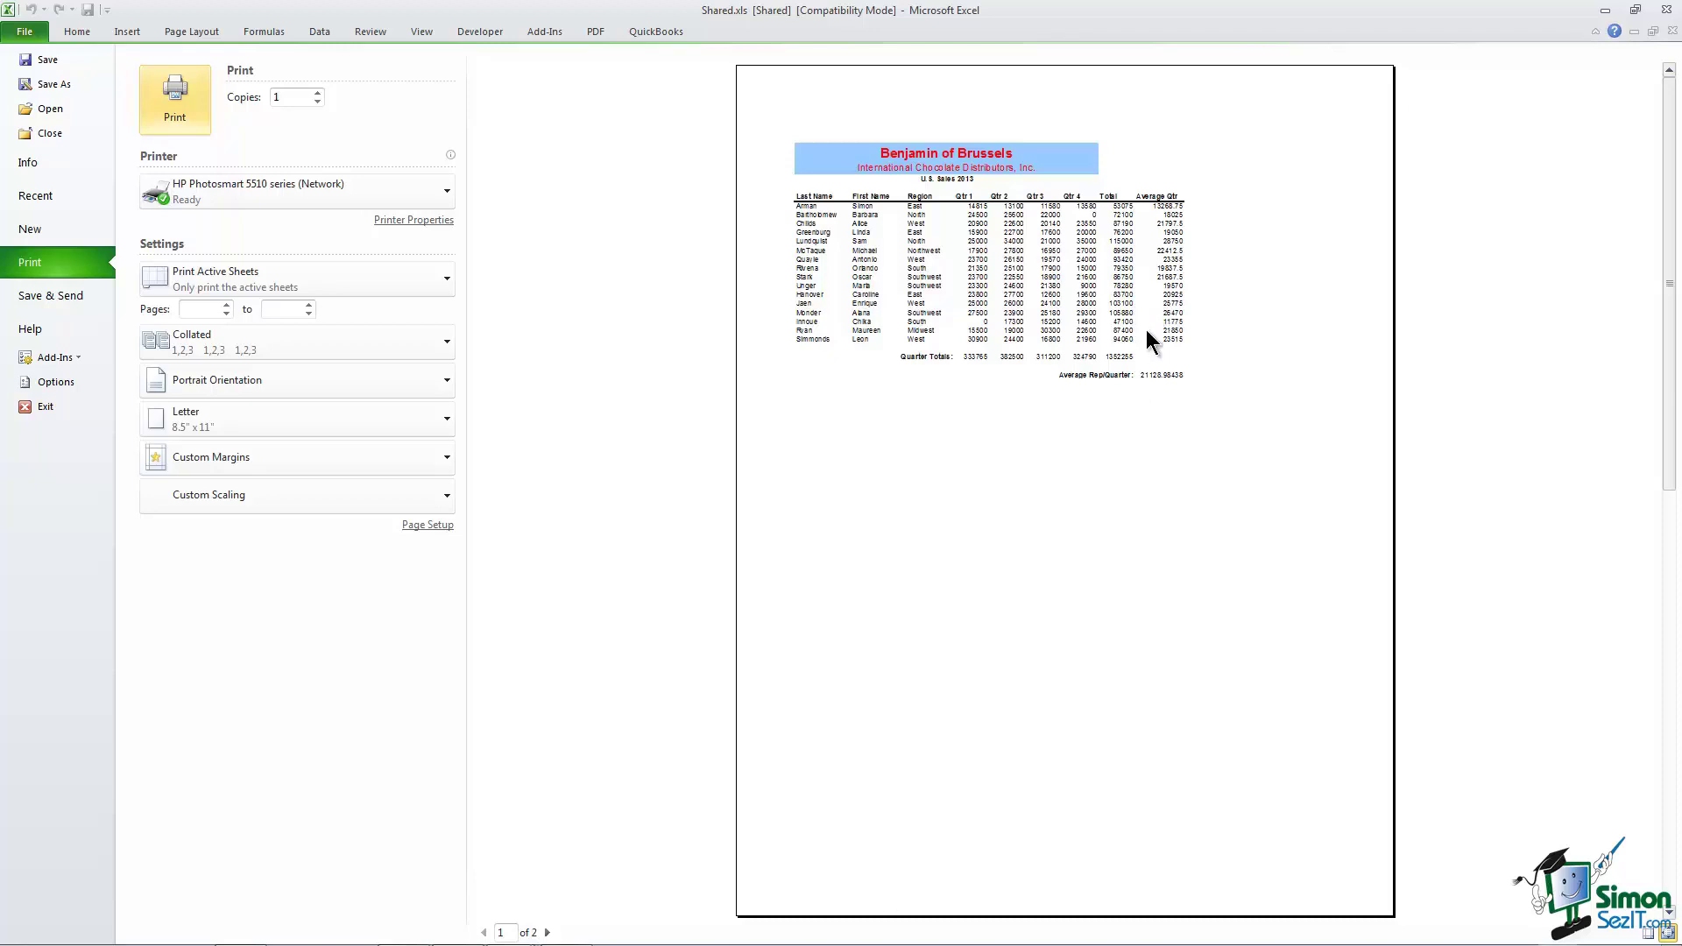
View page 2 of the preview listing the G6 and D18 comments, then return to the worksheet
left_click(546, 932)
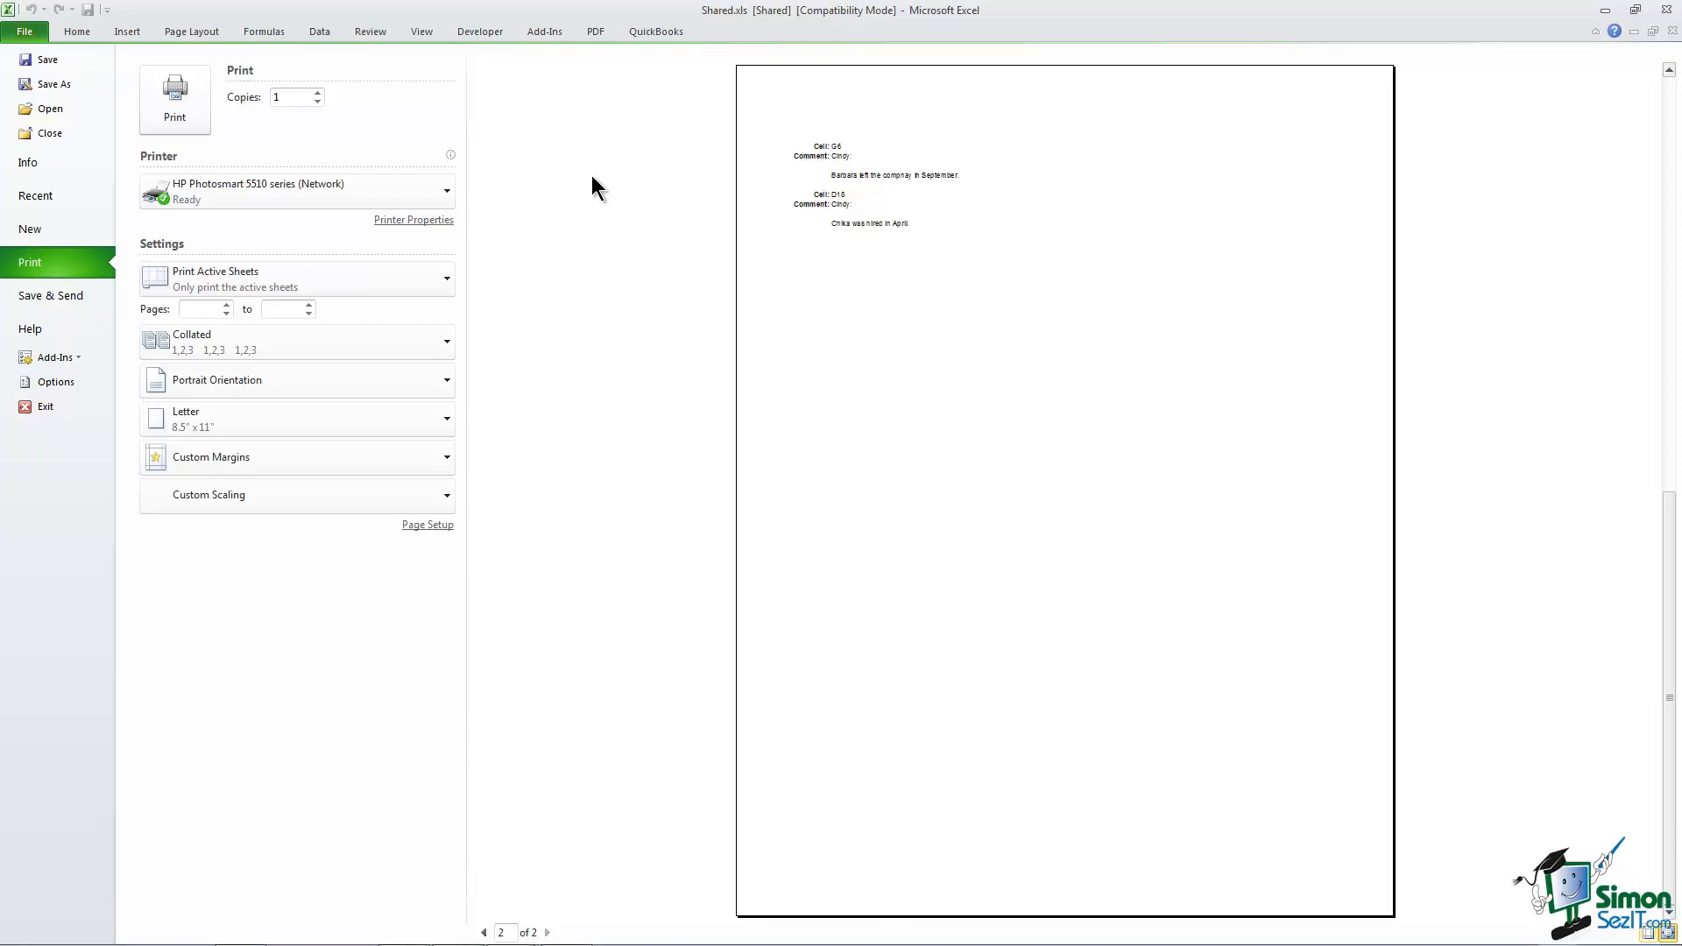
left_click(76, 31)
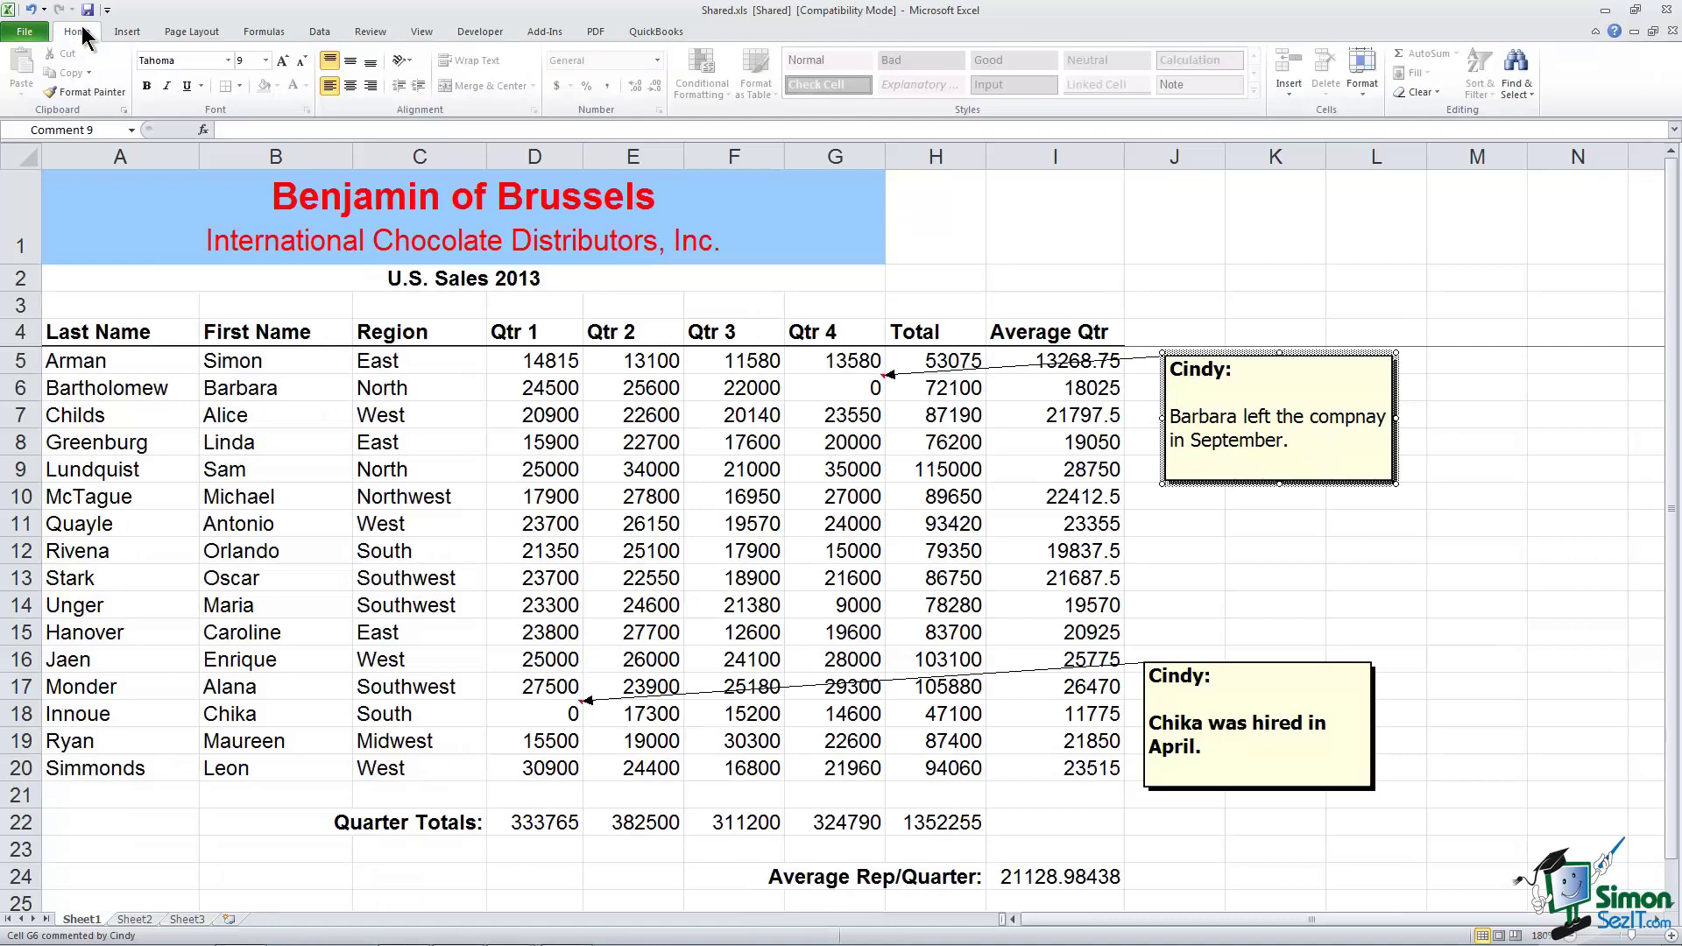